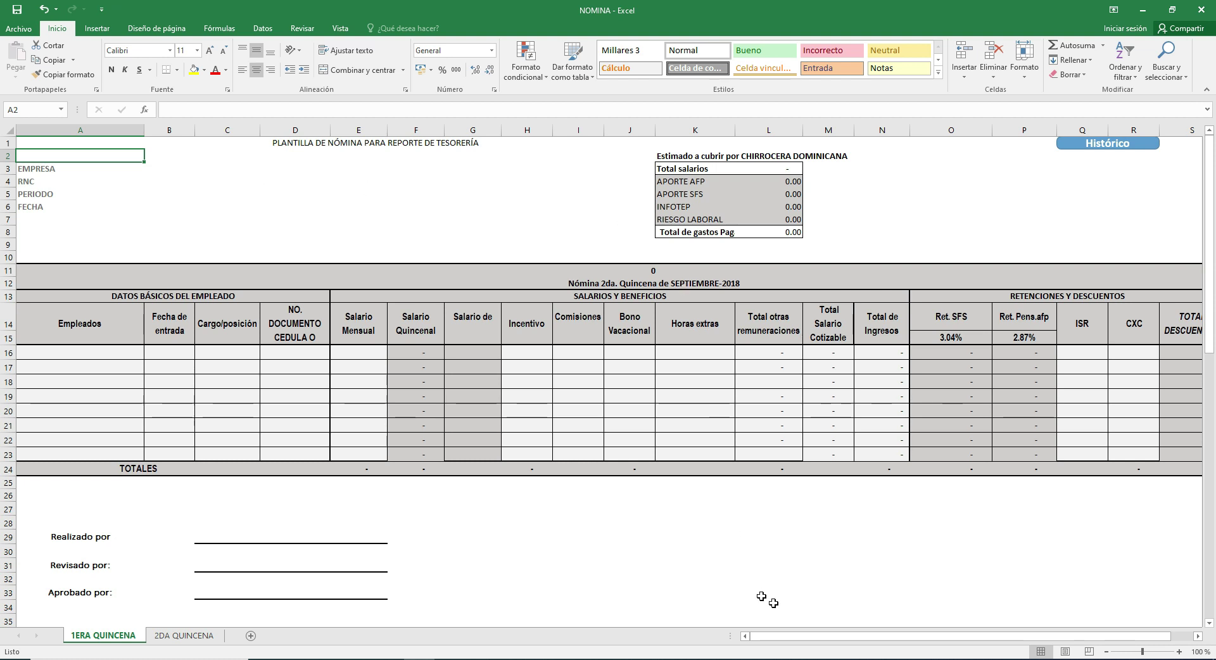
Step: Review the EMPRESA, RNC, PERIODO and FECHA header labels at the top of the payroll
{"action": "left_click_drag", "start_coordinate": [791, 636], "coordinate": [750, 636]}
{"action": "left_click", "coordinate": [109, 170]}
{"action": "left_click", "coordinate": [79, 189]}
{"action": "left_click", "coordinate": [70, 182]}
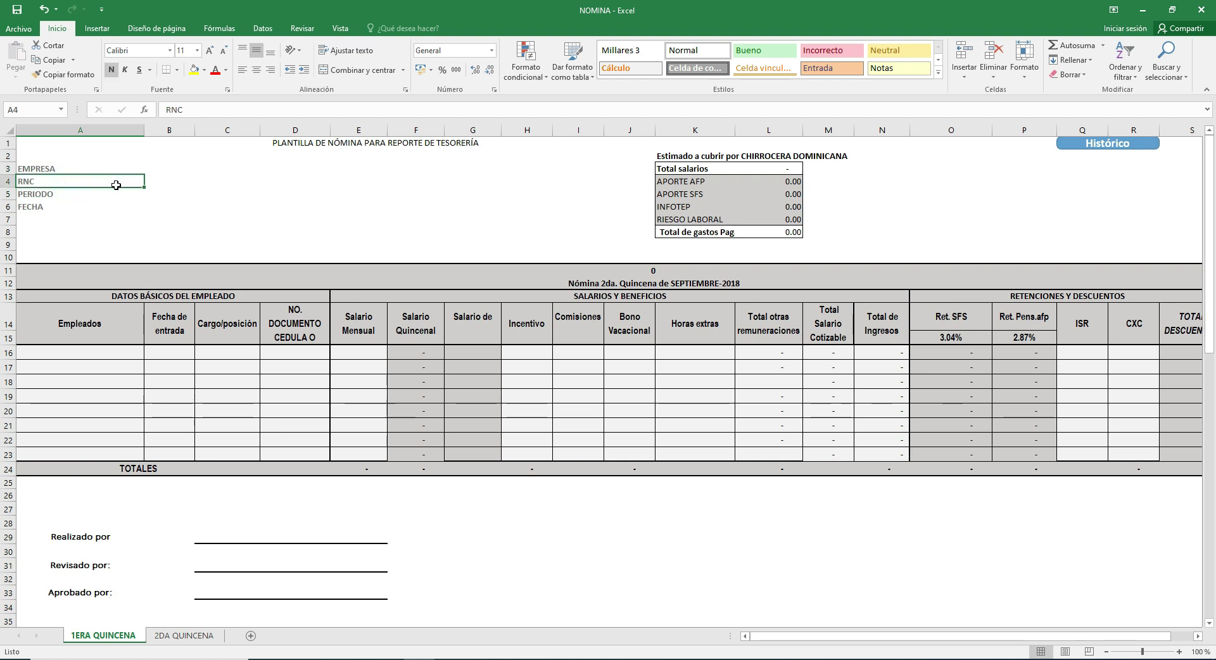
{"action": "left_click", "coordinate": [88, 196]}
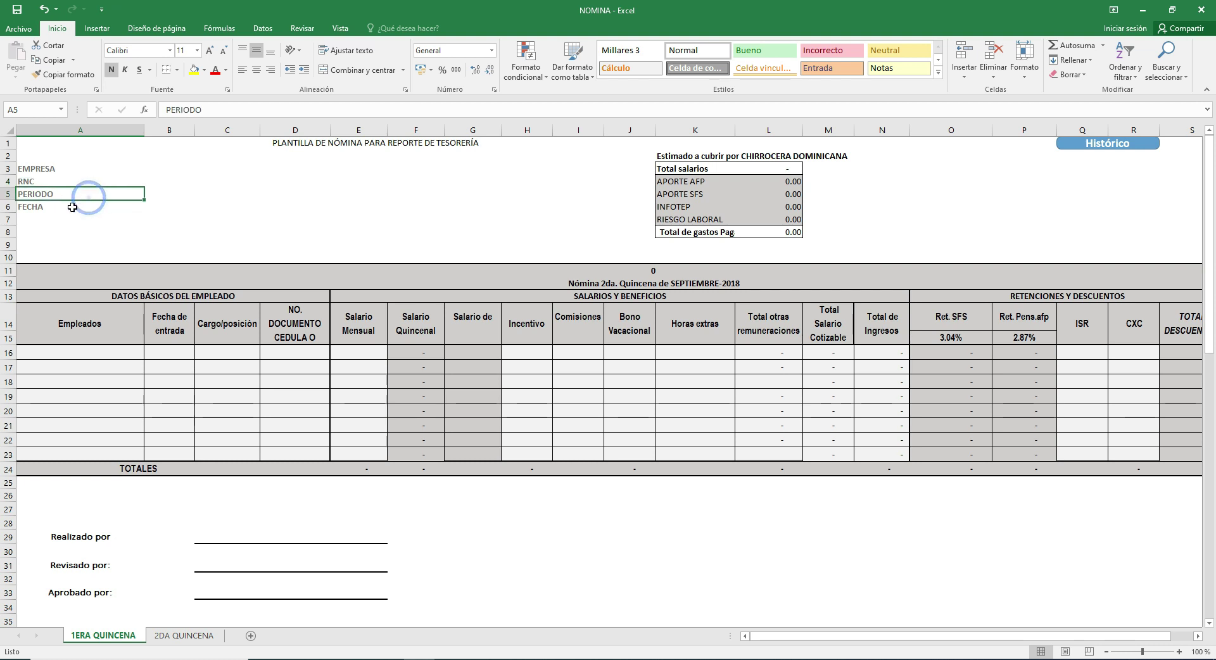
{"action": "left_click", "coordinate": [83, 207]}
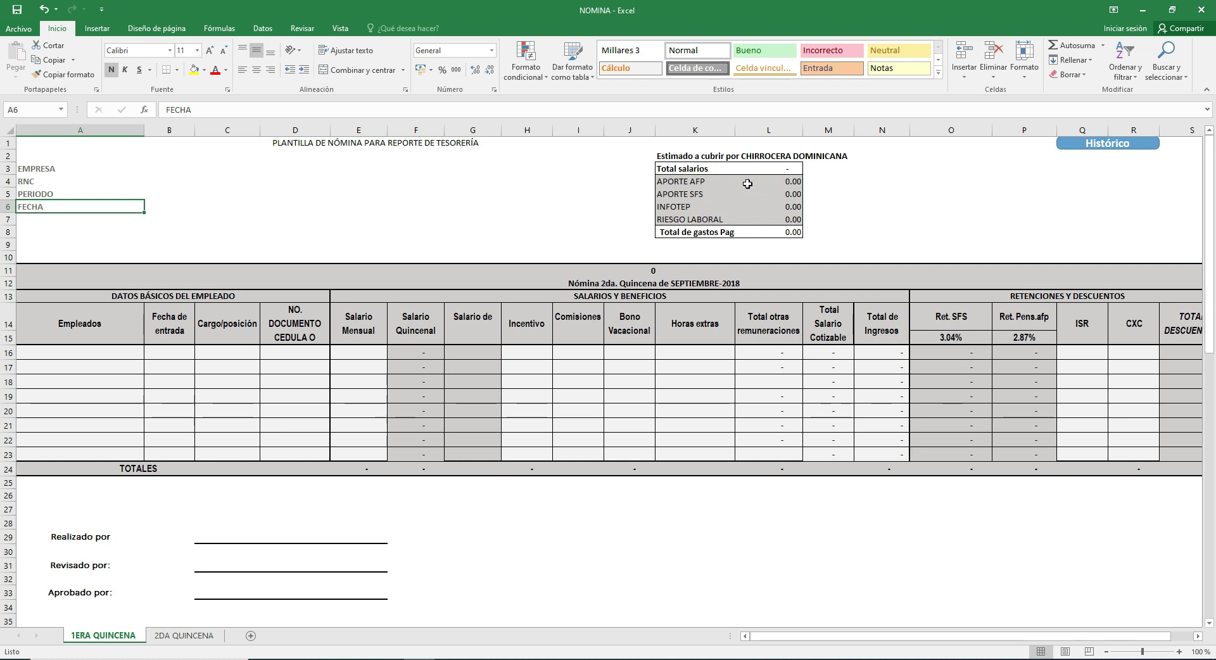
Step: Inspect the Empleados and Fecha de entrada headings and the row 16 entry, position and document cells
{"action": "left_click", "coordinate": [115, 314]}
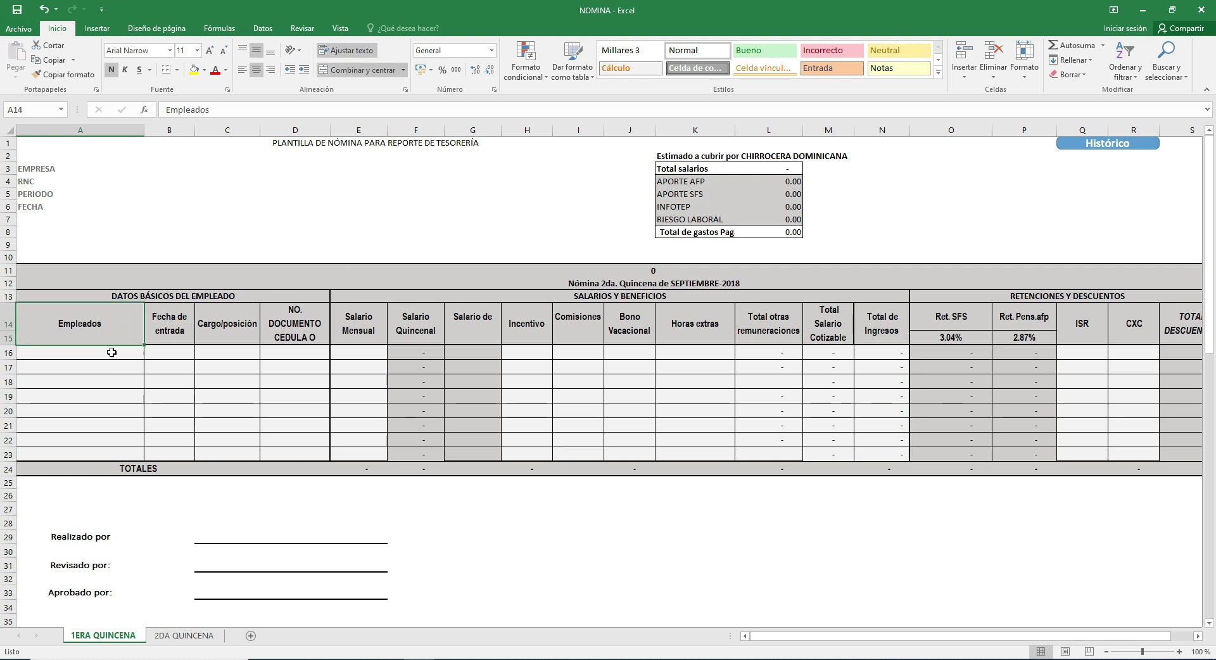
{"action": "left_click_drag", "start_coordinate": [109, 352], "coordinate": [108, 368]}
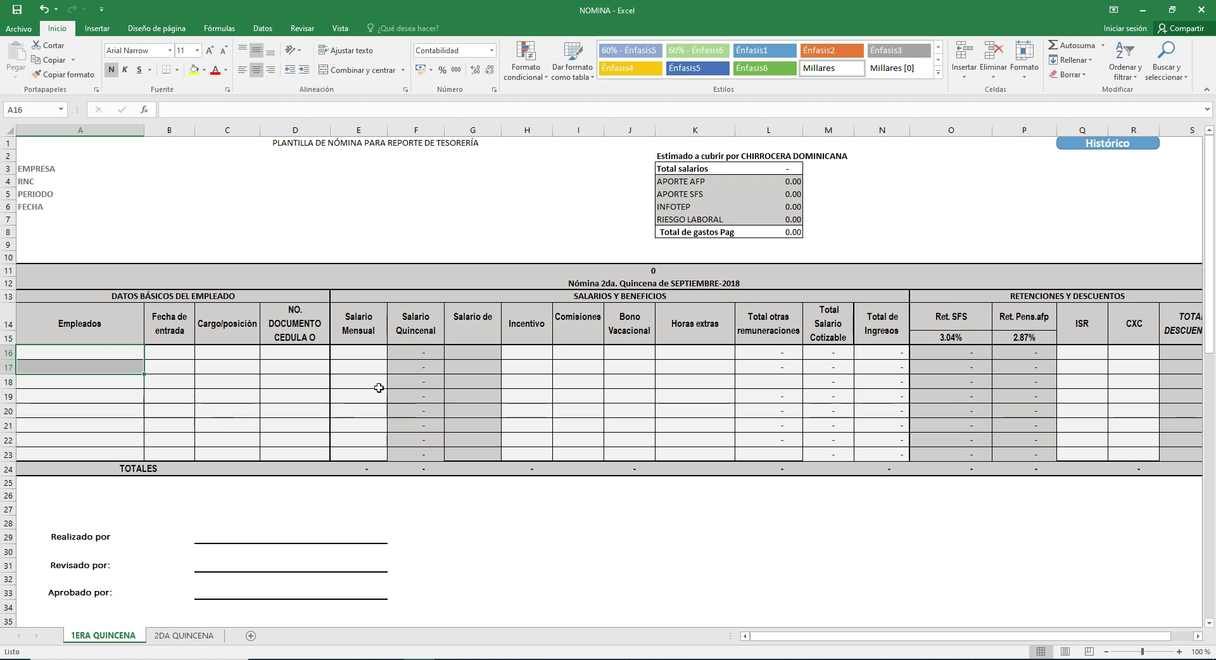
{"action": "left_click", "coordinate": [95, 352]}
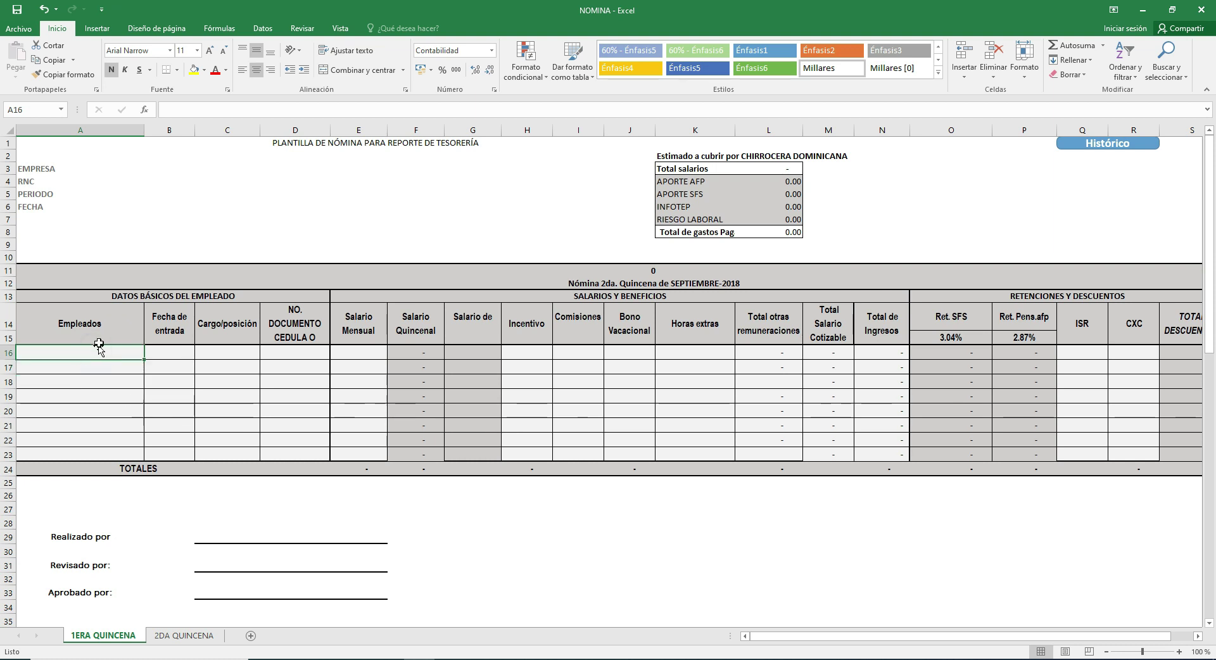
{"action": "left_click", "coordinate": [106, 336]}
{"action": "left_click_drag", "start_coordinate": [821, 636], "coordinate": [702, 630]}
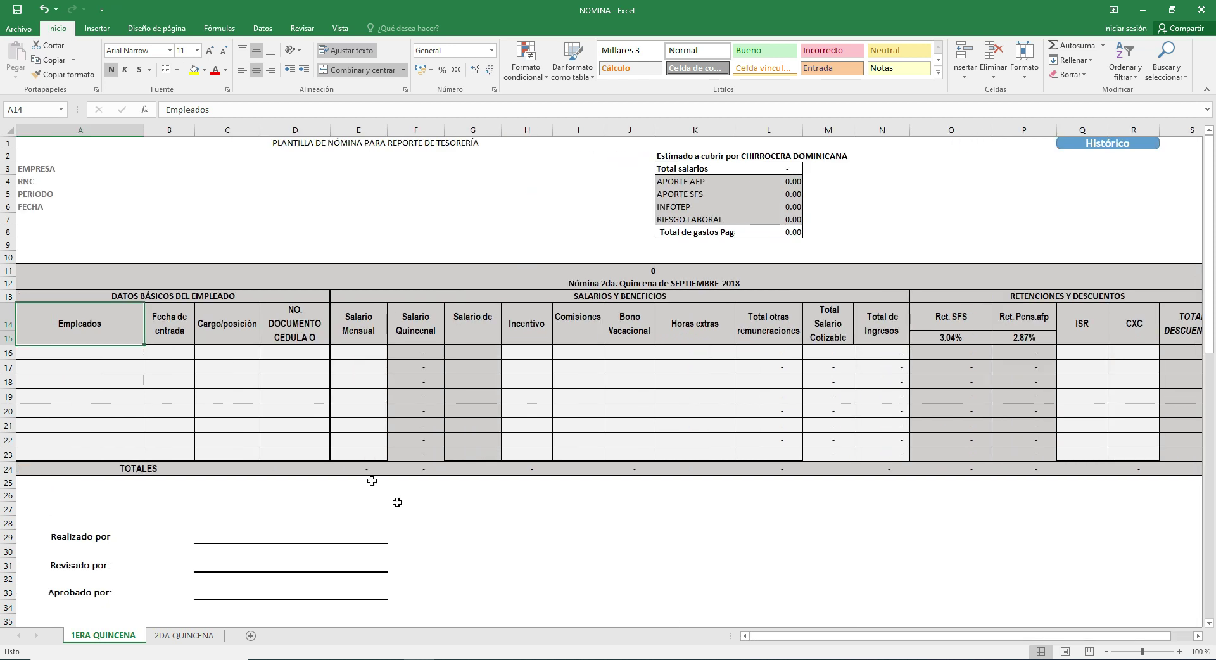
{"action": "left_click", "coordinate": [172, 322]}
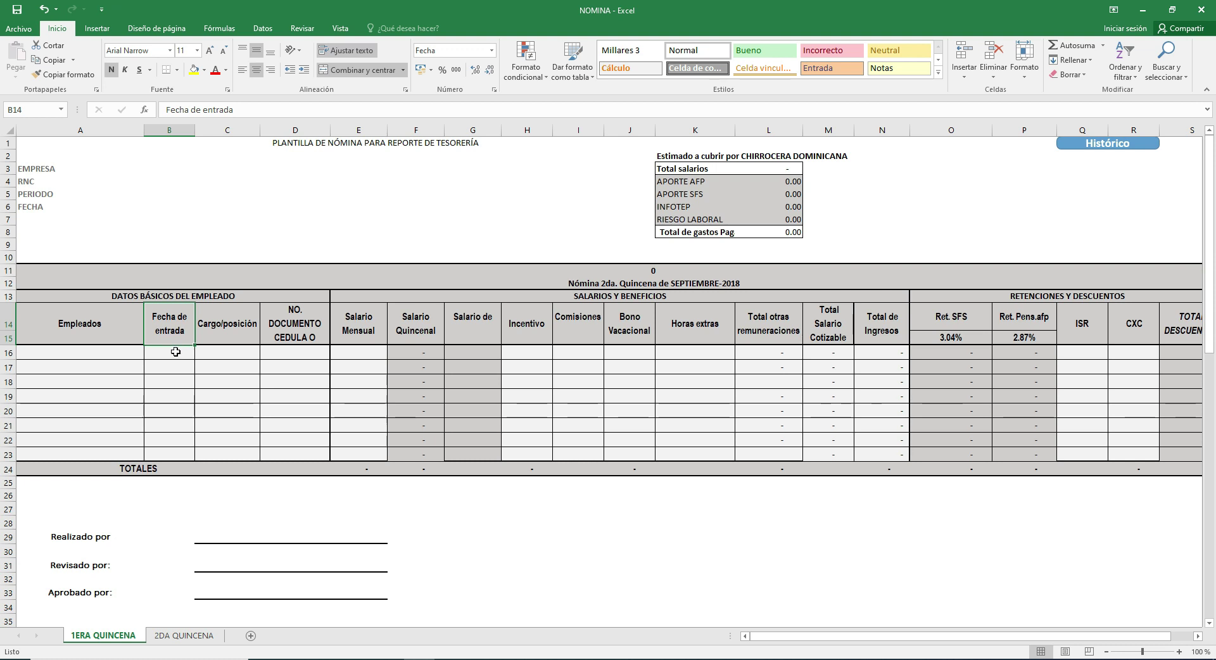
{"action": "left_click", "coordinate": [179, 351]}
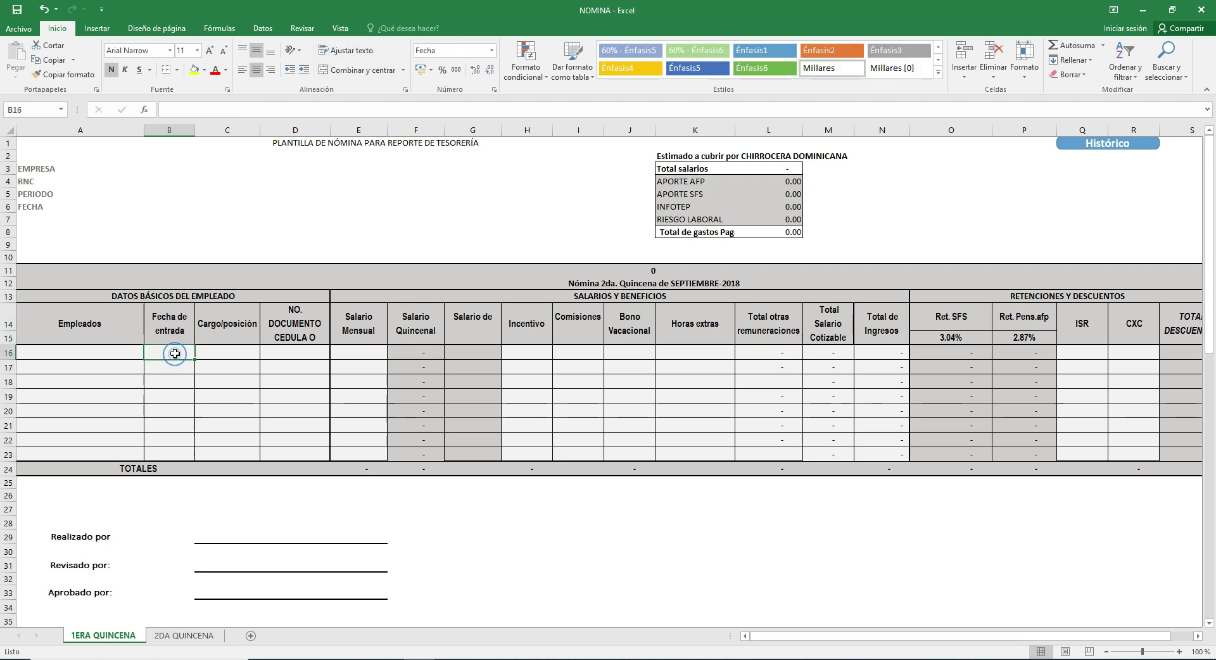
{"action": "left_click", "coordinate": [216, 354]}
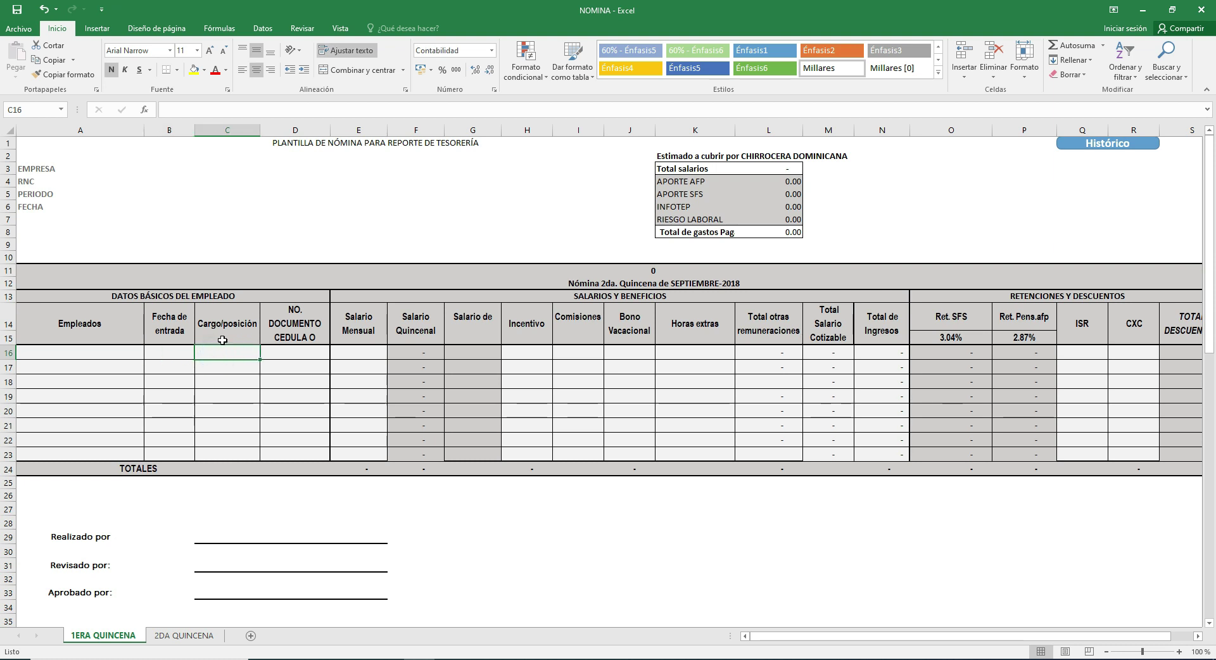
{"action": "left_click", "coordinate": [317, 352]}
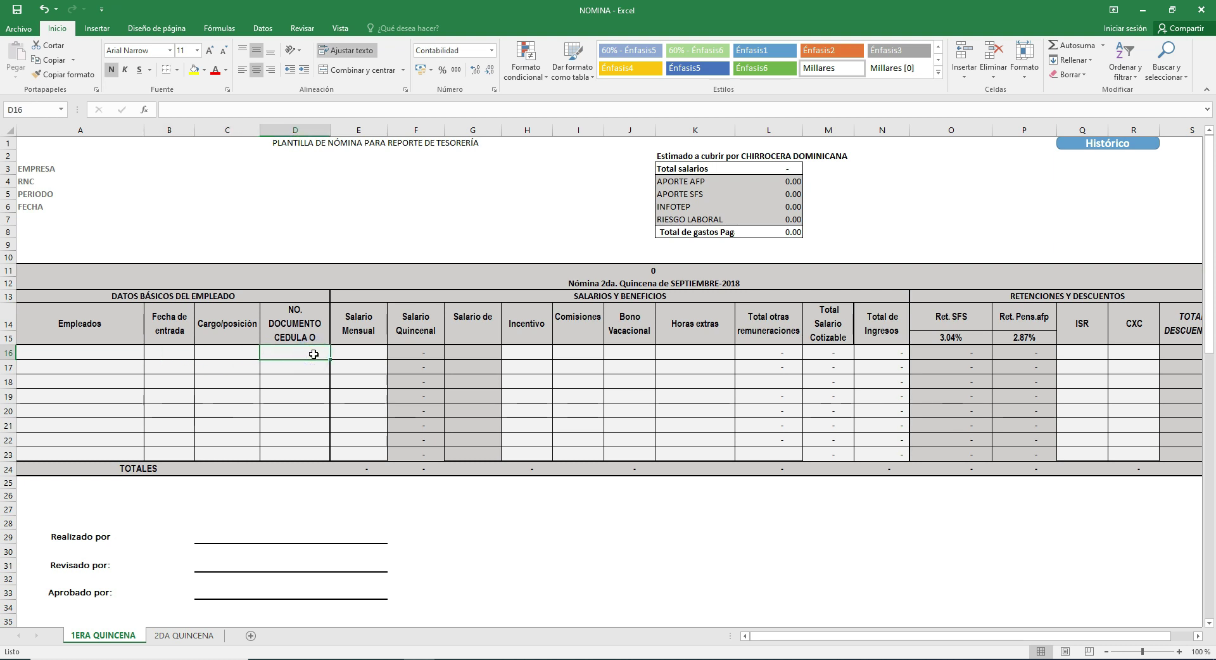
Step: Compare the Salario Mensual and Salario Quincenal column headings
{"action": "left_click", "coordinate": [371, 351]}
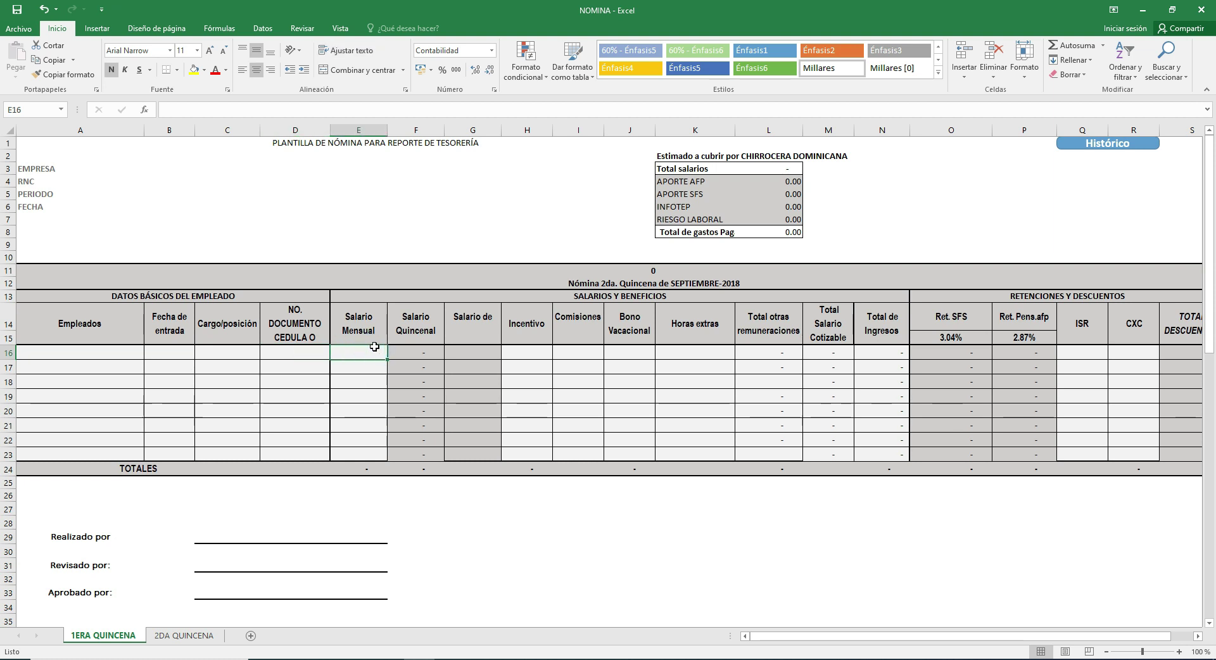
{"action": "left_click", "coordinate": [381, 331]}
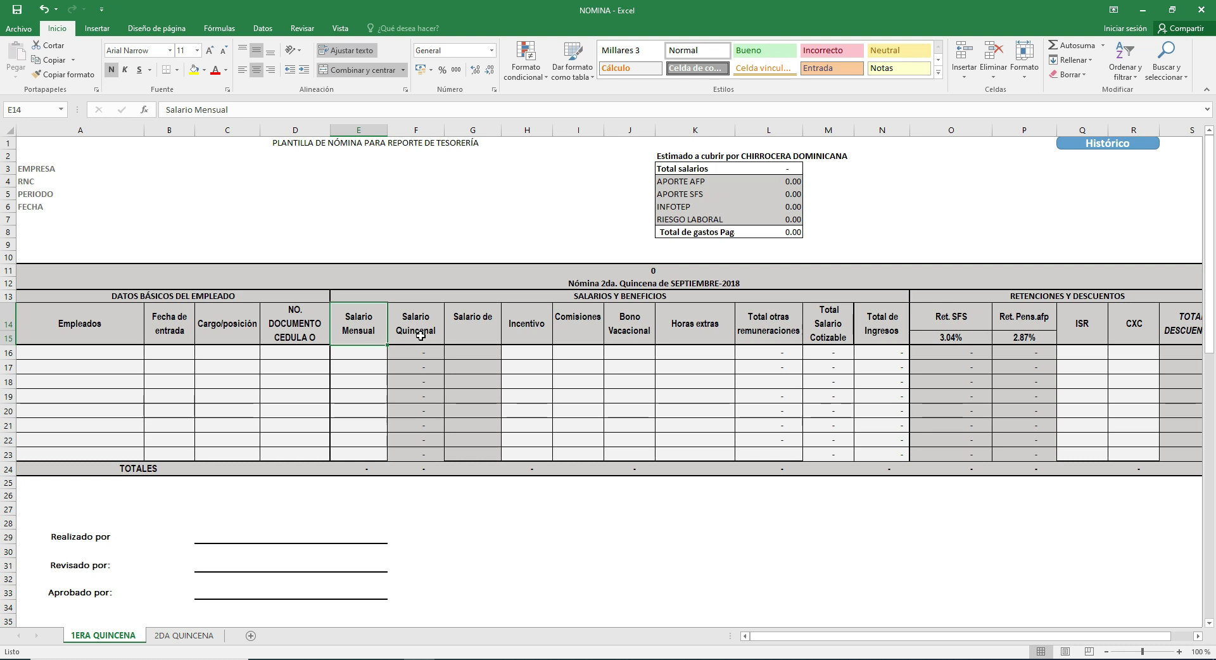
{"action": "left_click", "coordinate": [418, 334]}
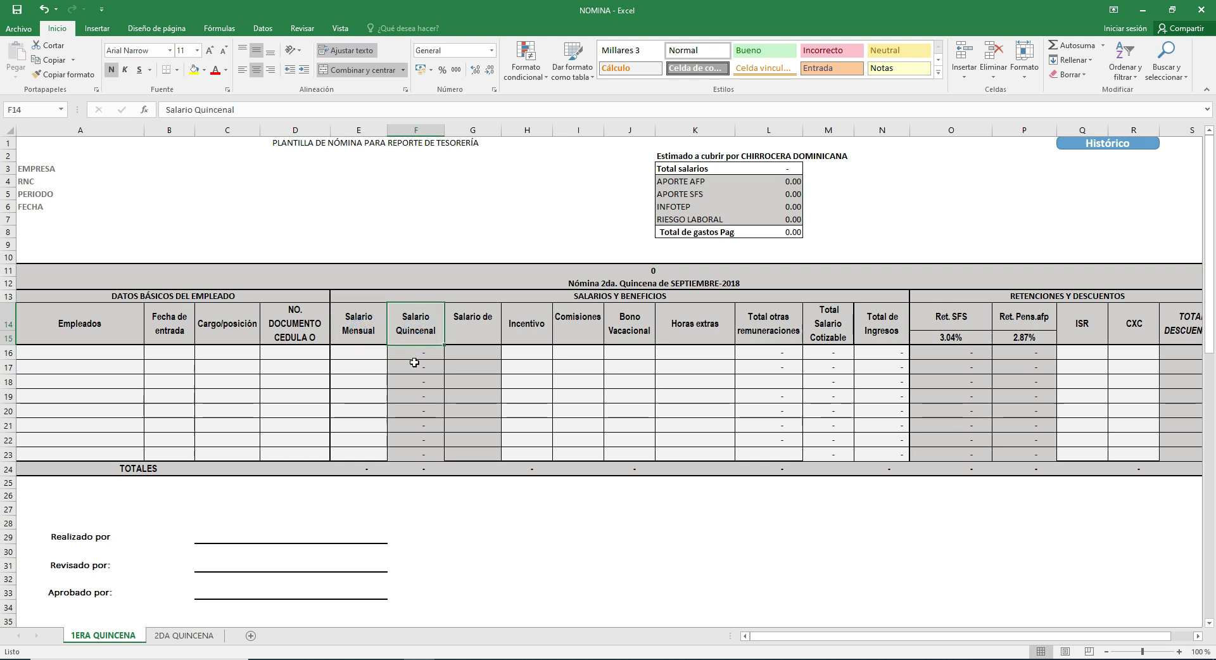
{"action": "left_click", "coordinate": [364, 326]}
{"action": "left_click", "coordinate": [403, 328]}
{"action": "left_click", "coordinate": [359, 330]}
{"action": "left_click", "coordinate": [406, 329]}
{"action": "left_click", "coordinate": [374, 330]}
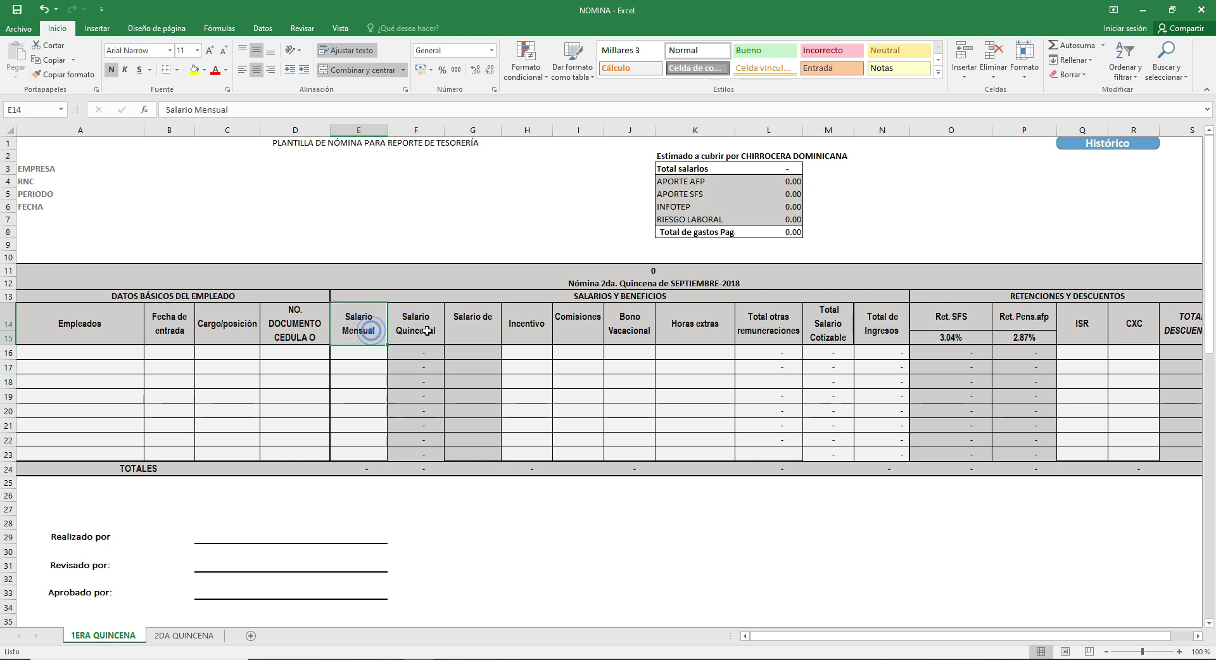
{"action": "left_click", "coordinate": [433, 332]}
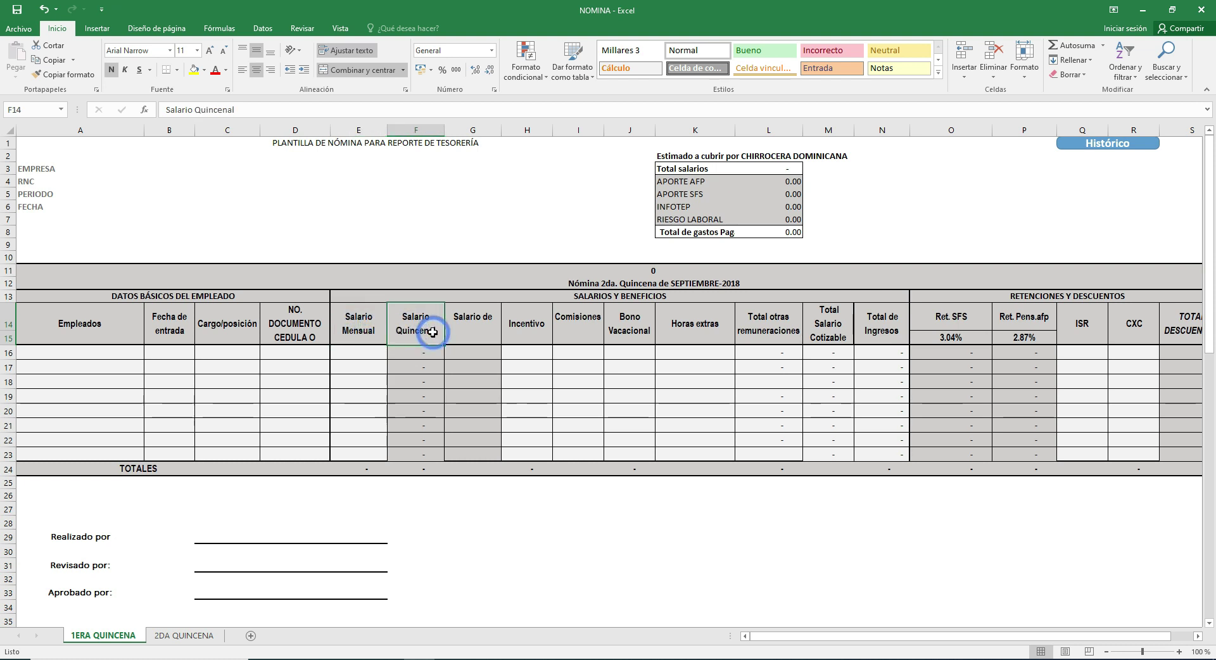
Step: Append 'navidad' to the G14 heading so it reads 'Salario de navidad', then check G16
{"action": "left_click", "coordinate": [465, 326]}
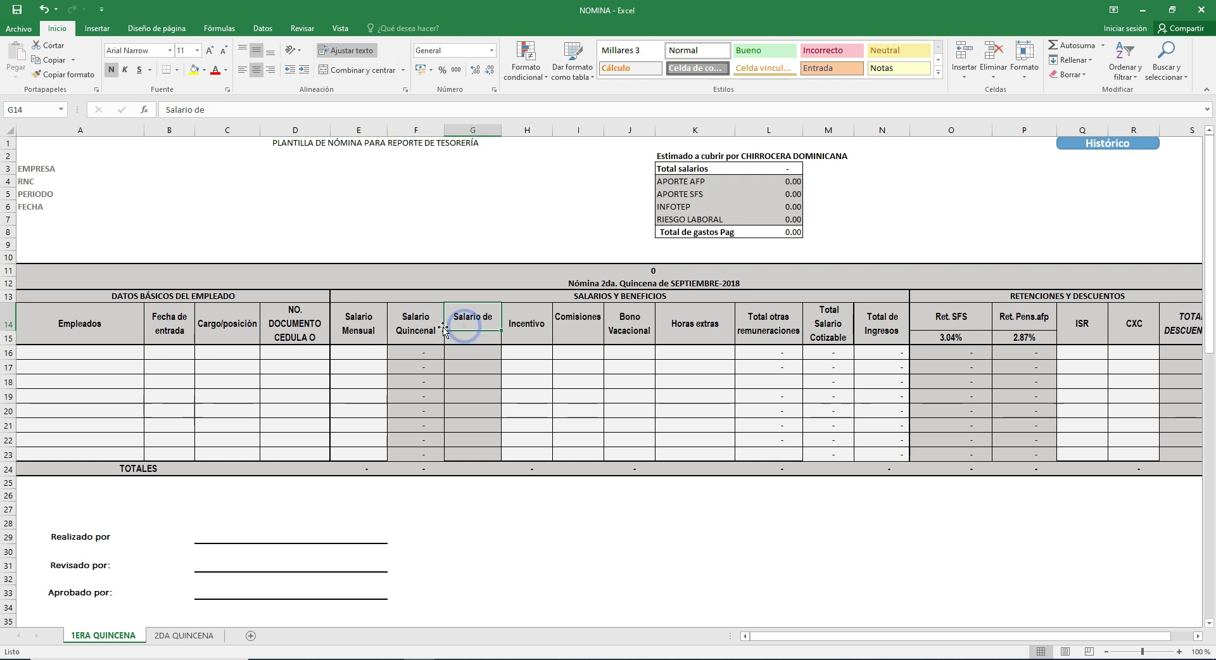
{"action": "left_click", "coordinate": [281, 108]}
{"action": "type", "text": "navidad"}
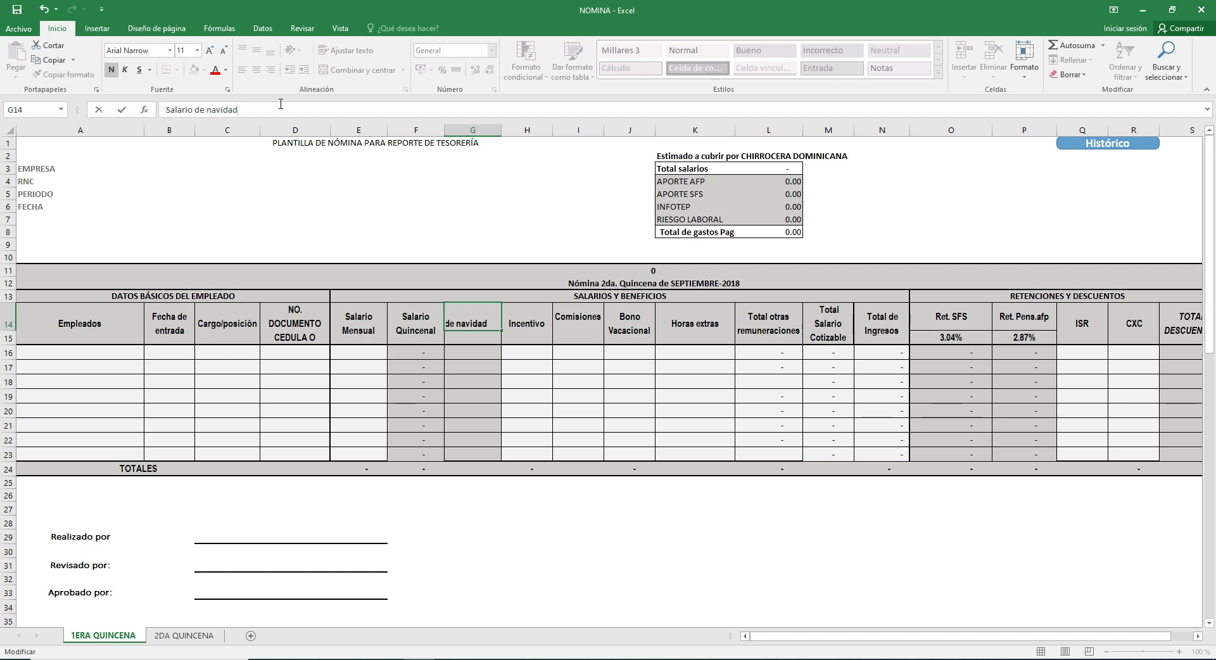
{"action": "left_click", "coordinate": [479, 396]}
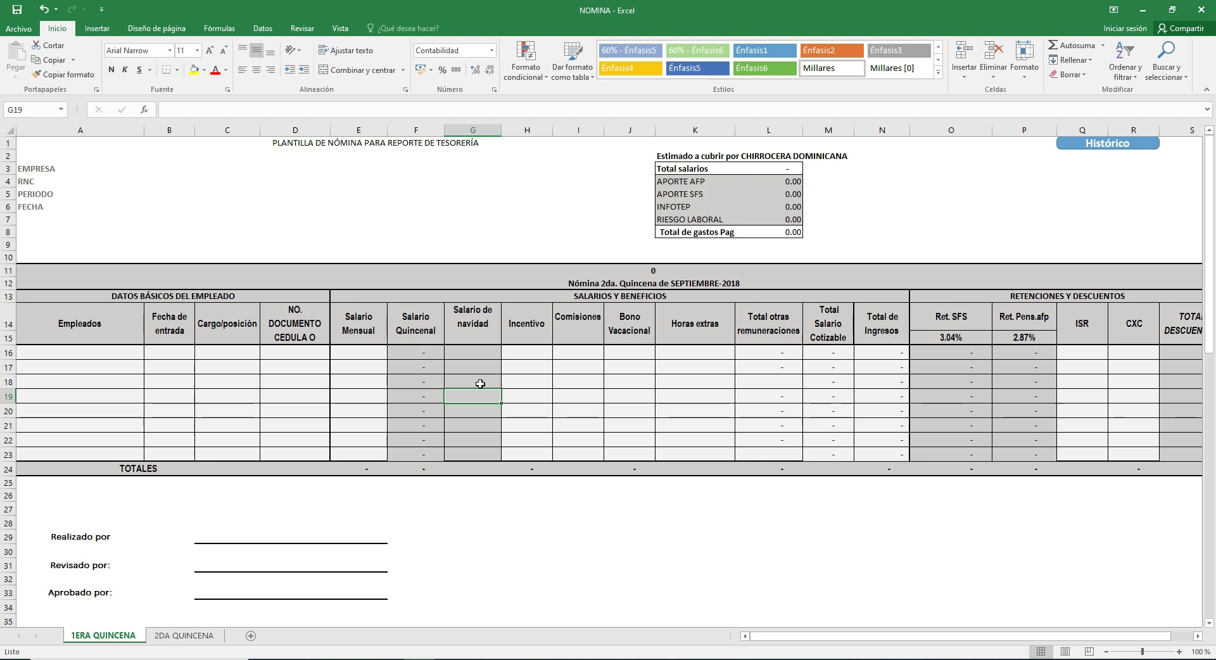
{"action": "left_click", "coordinate": [479, 355]}
{"action": "left_click", "coordinate": [482, 323]}
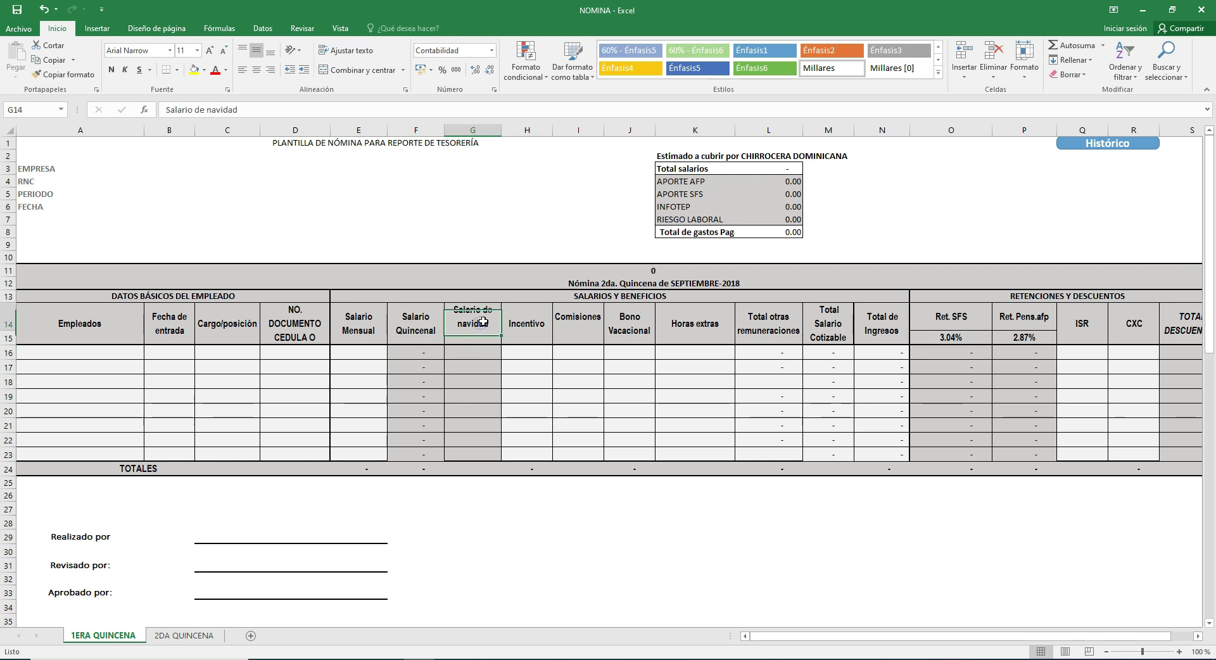
{"action": "left_click", "coordinate": [480, 355]}
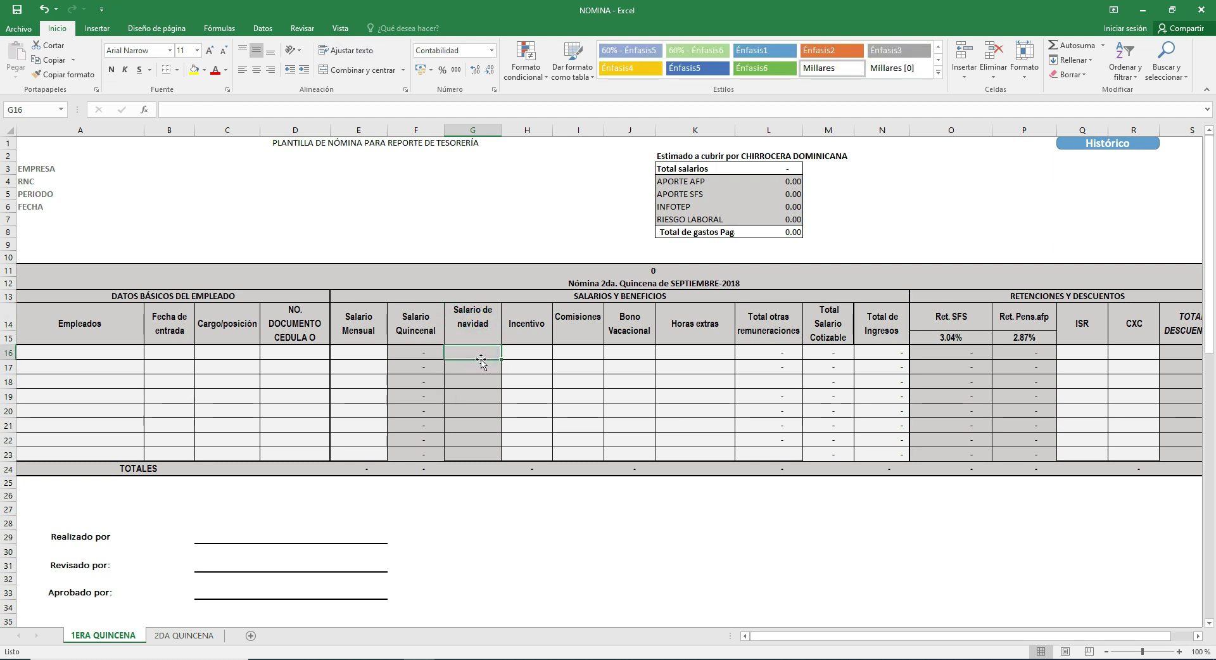
{"action": "left_click", "coordinate": [528, 331]}
{"action": "left_click", "coordinate": [579, 342]}
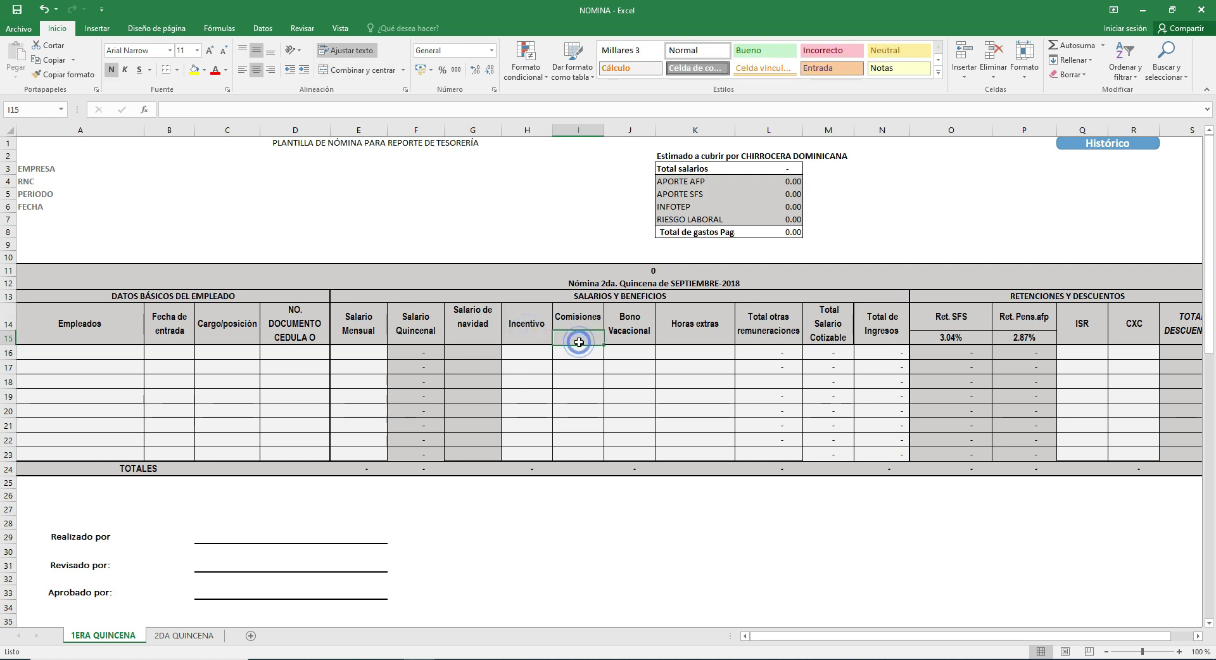
{"action": "left_click", "coordinate": [652, 332]}
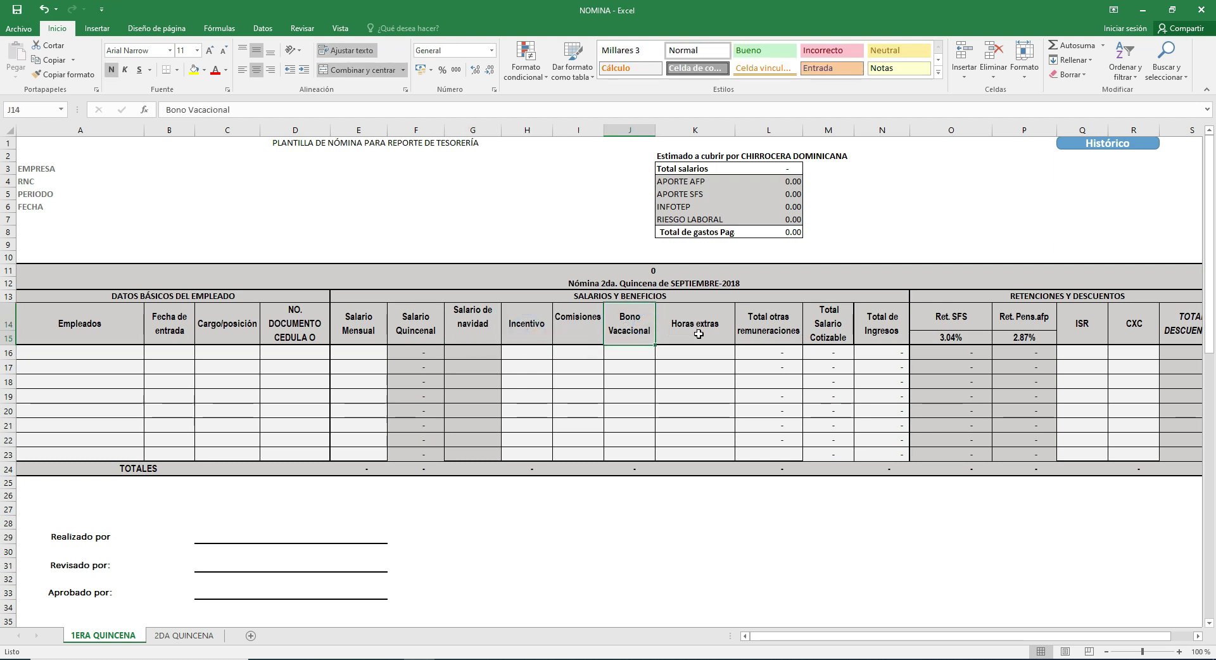
{"action": "left_click", "coordinate": [698, 333]}
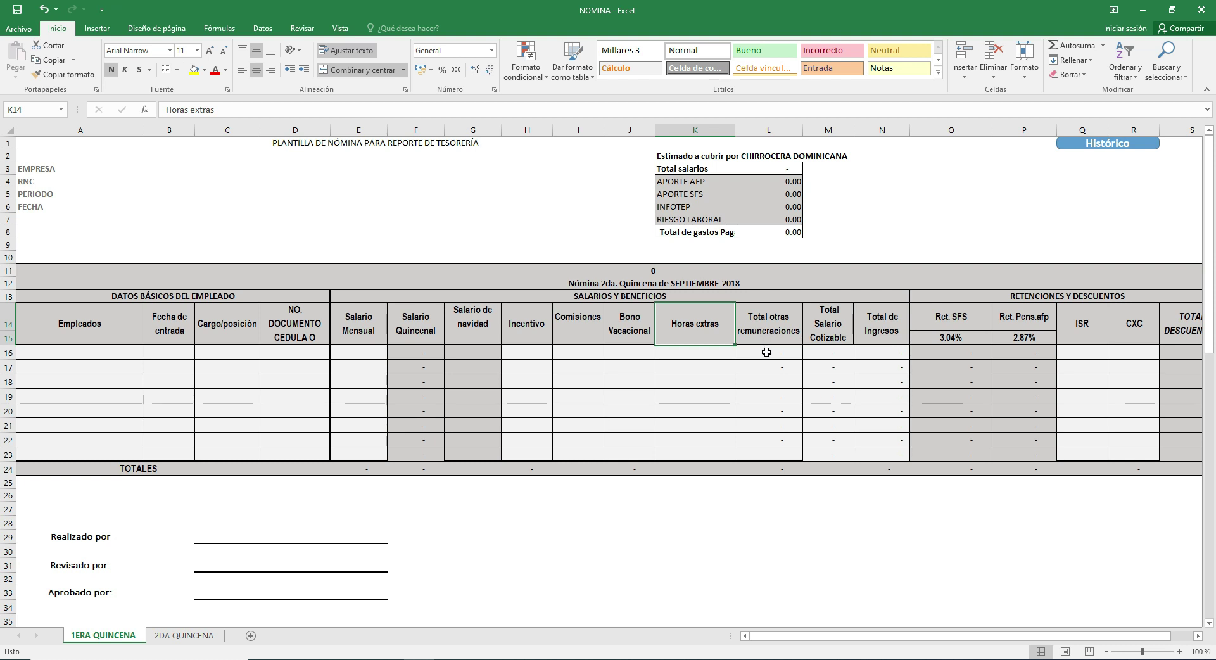
{"action": "left_click", "coordinate": [826, 329]}
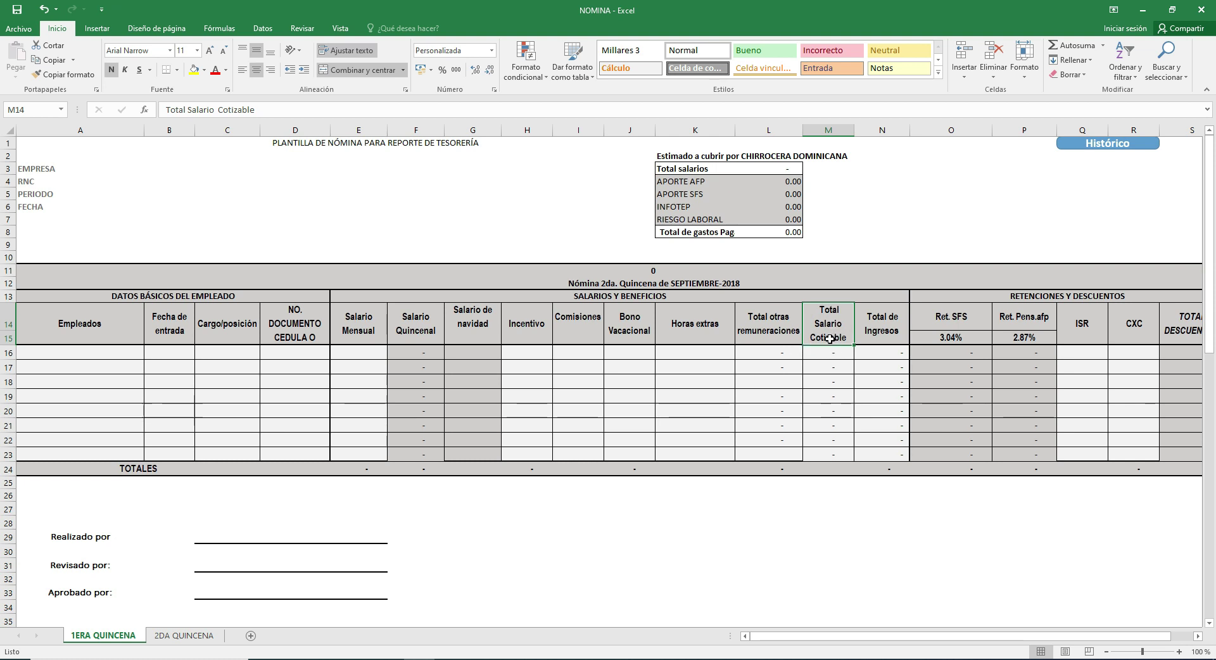
{"action": "left_click", "coordinate": [895, 340]}
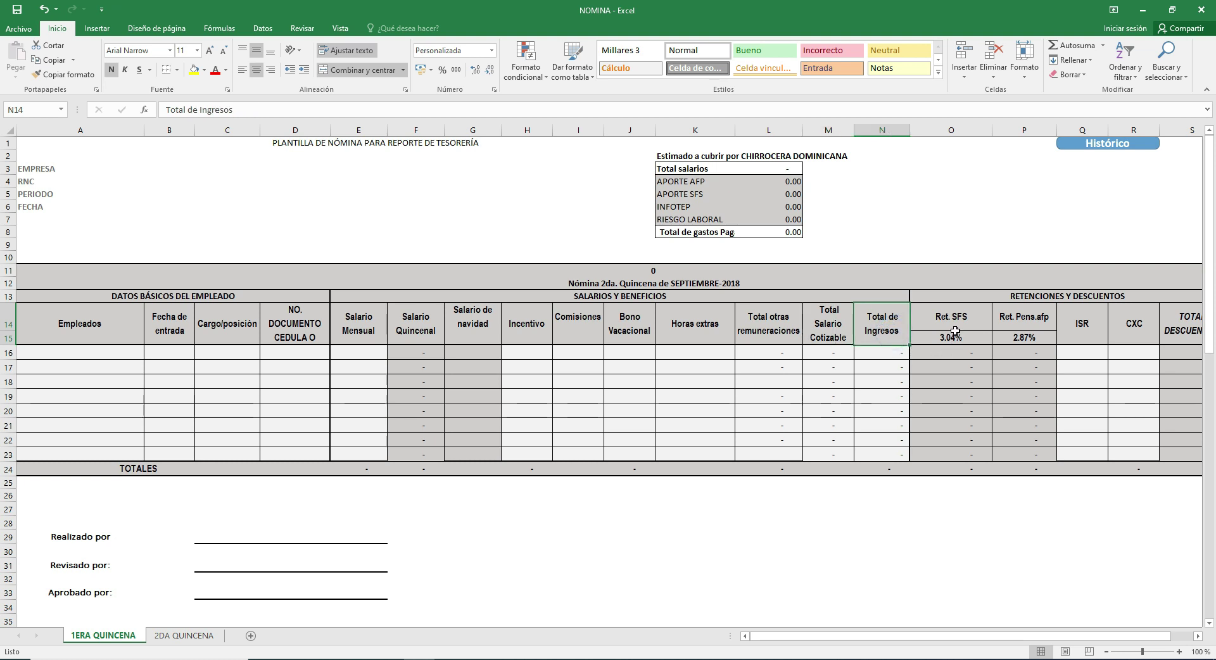
{"action": "left_click_drag", "start_coordinate": [903, 638], "coordinate": [953, 639]}
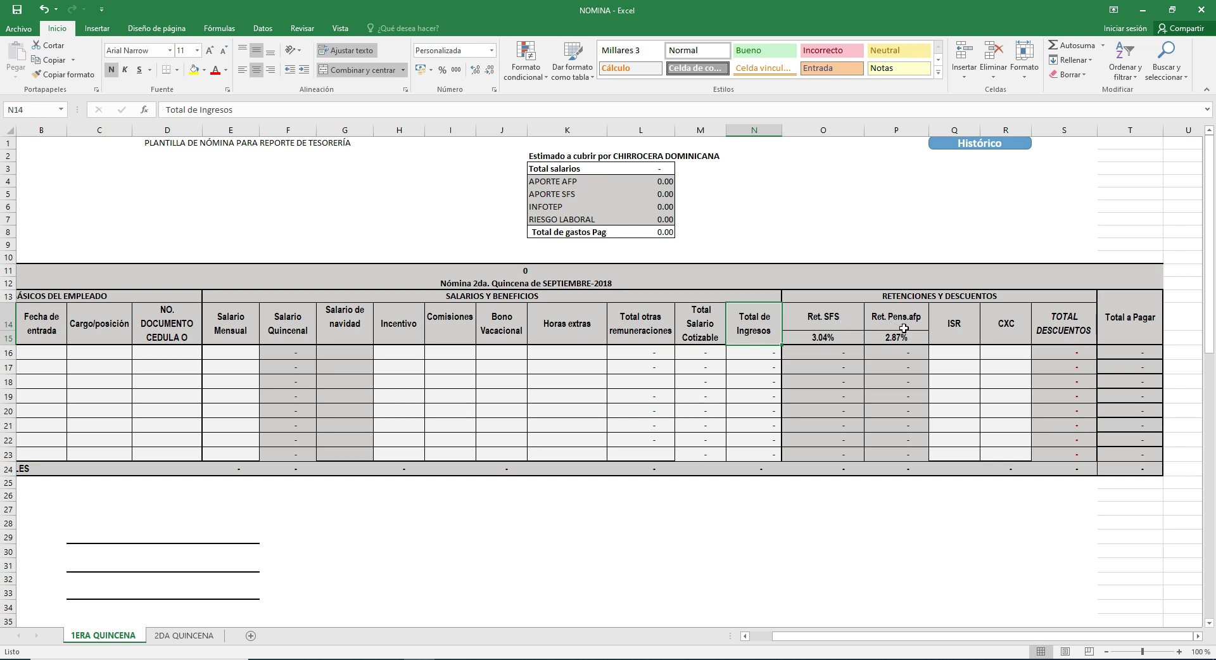
{"action": "left_click", "coordinate": [948, 337]}
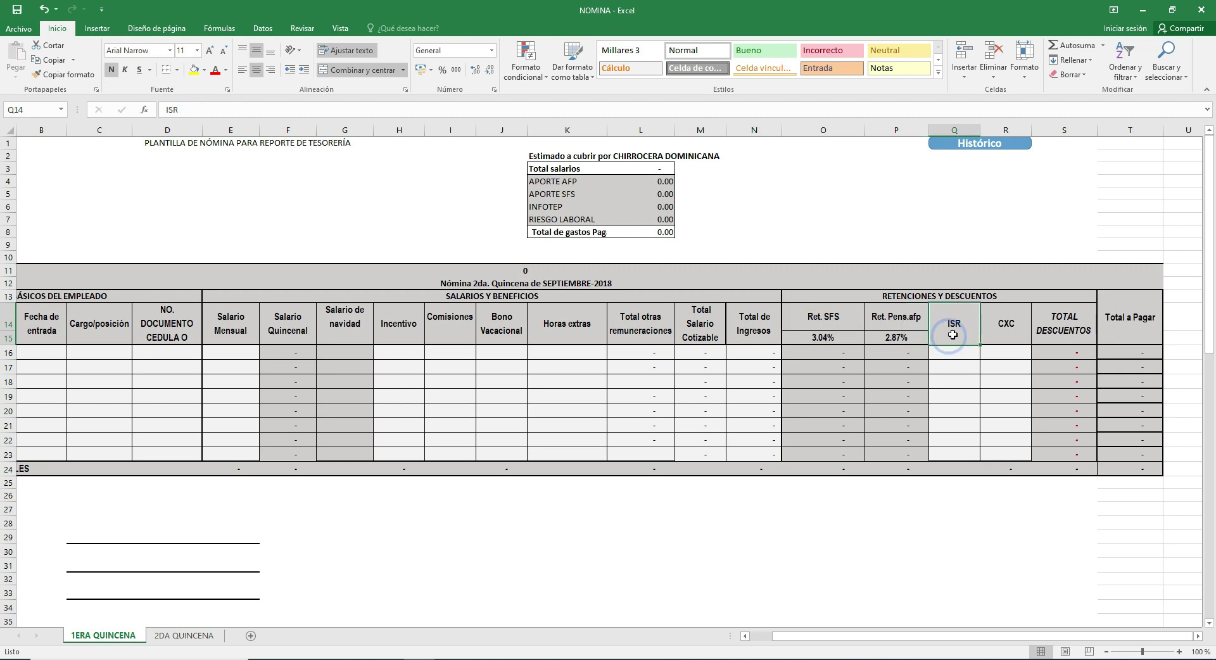
{"action": "left_click", "coordinate": [988, 336]}
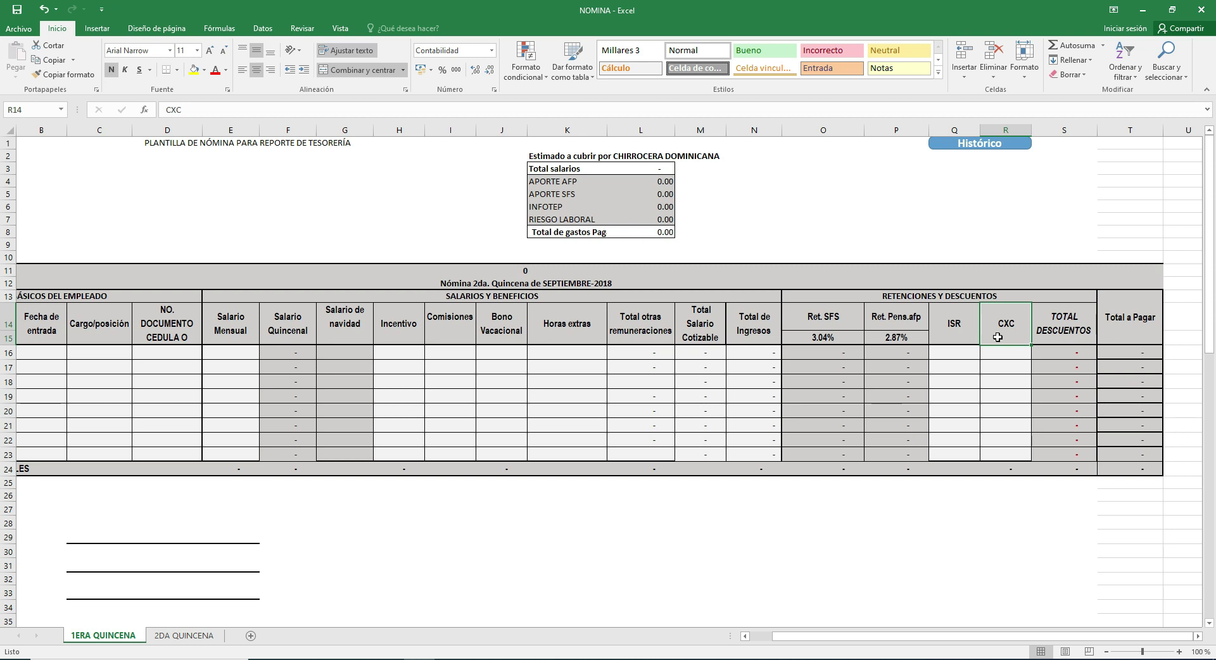
{"action": "left_click", "coordinate": [1083, 331]}
{"action": "left_click", "coordinate": [1063, 355]}
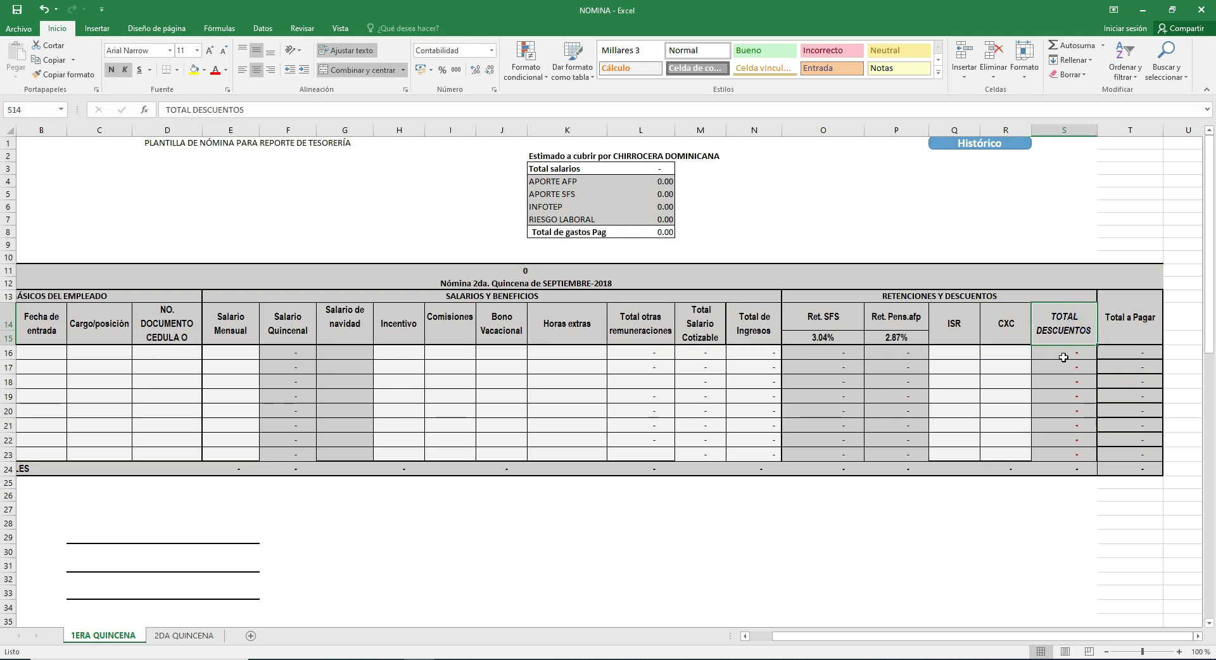
{"action": "left_click", "coordinate": [1115, 355]}
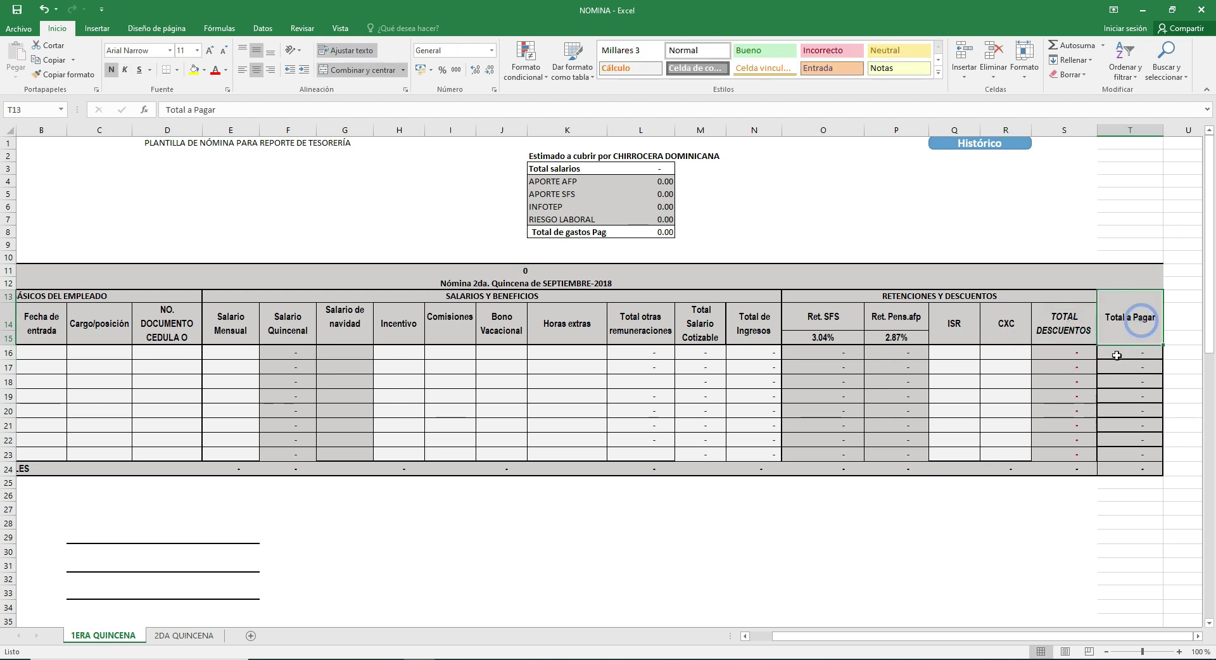
{"action": "left_click_drag", "start_coordinate": [864, 635], "coordinate": [823, 641]}
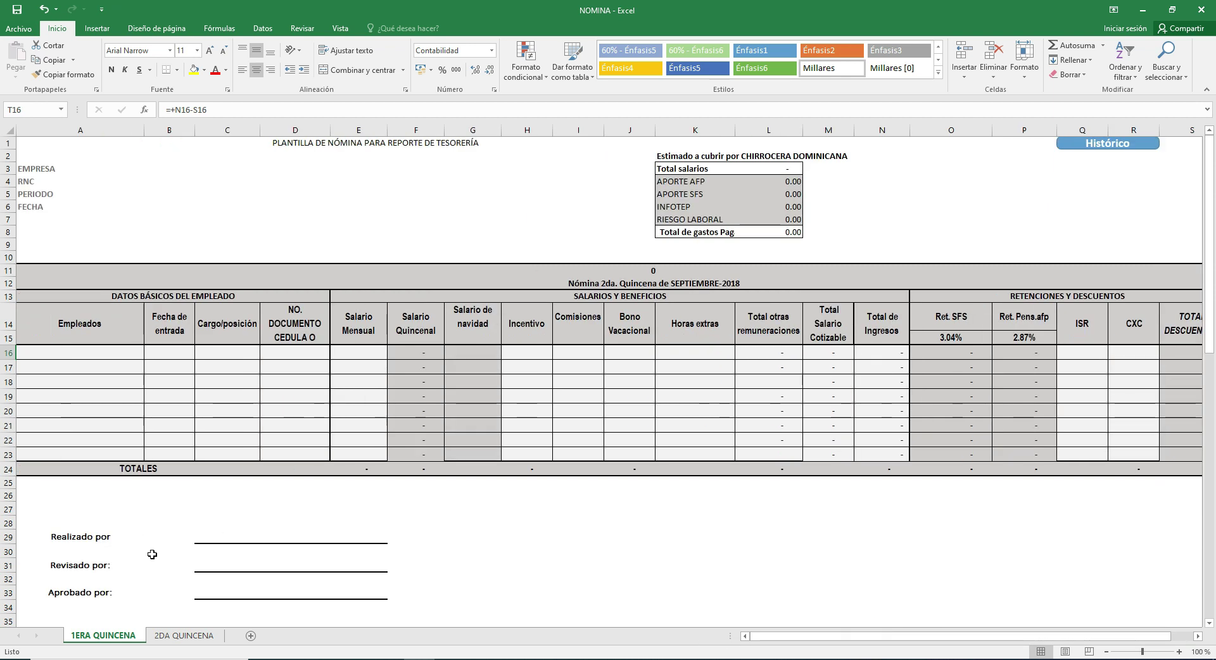
{"action": "left_click", "coordinate": [104, 537]}
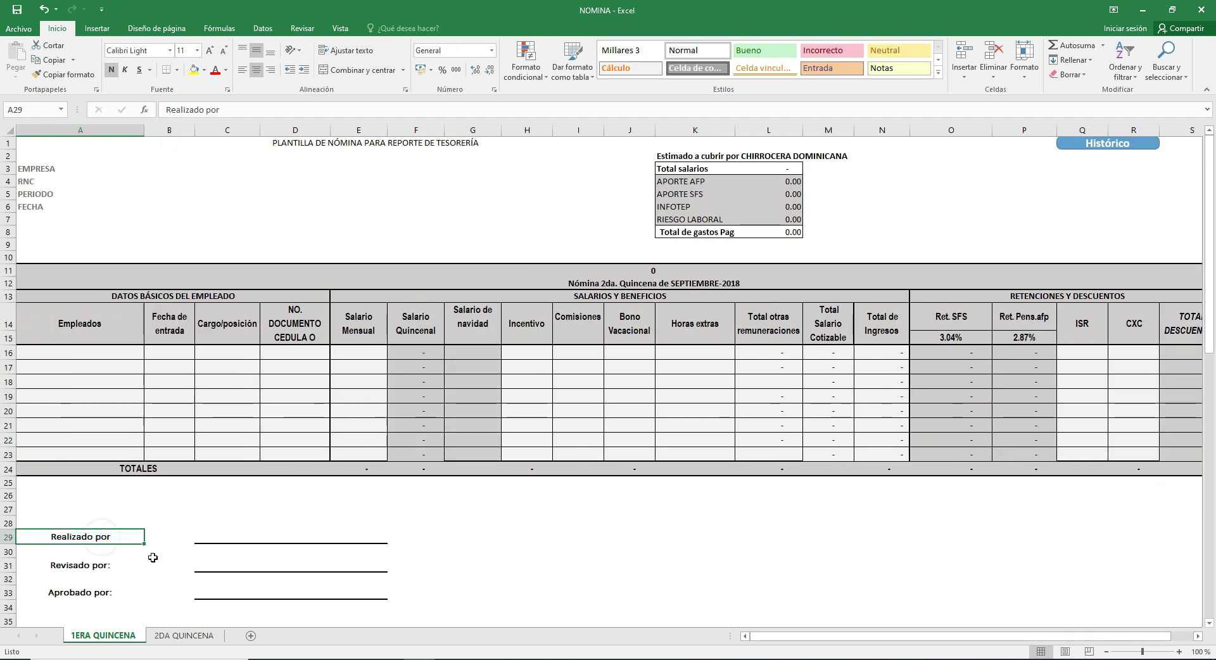
{"action": "left_click", "coordinate": [120, 570]}
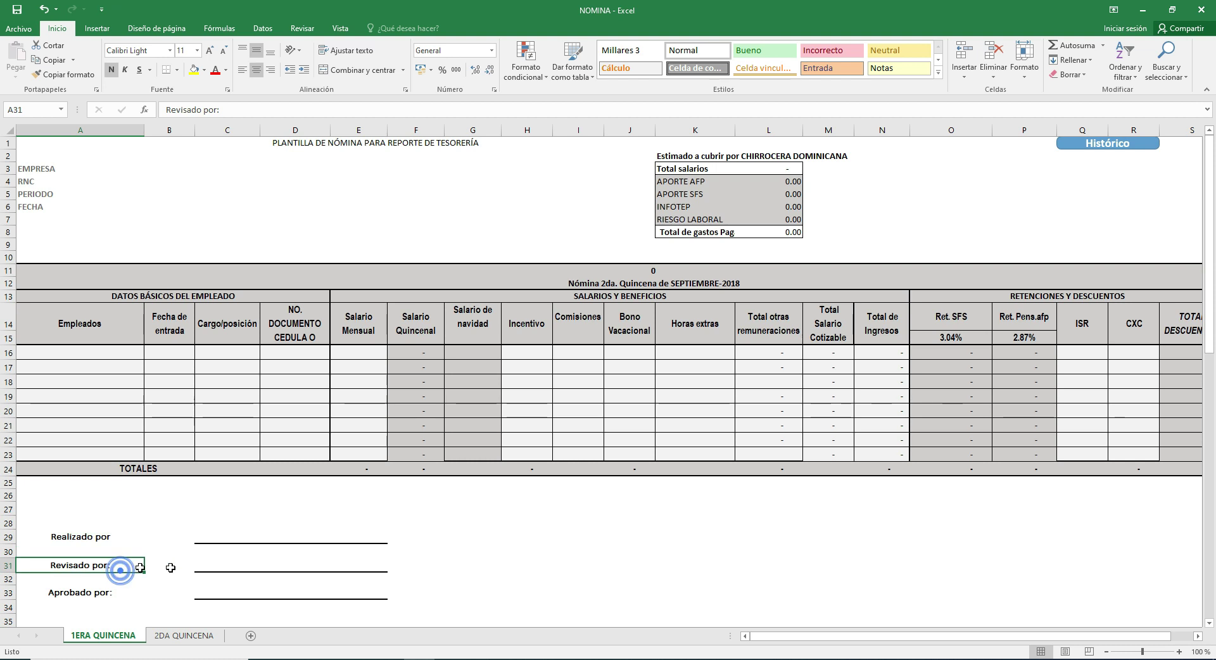
{"action": "left_click", "coordinate": [115, 594]}
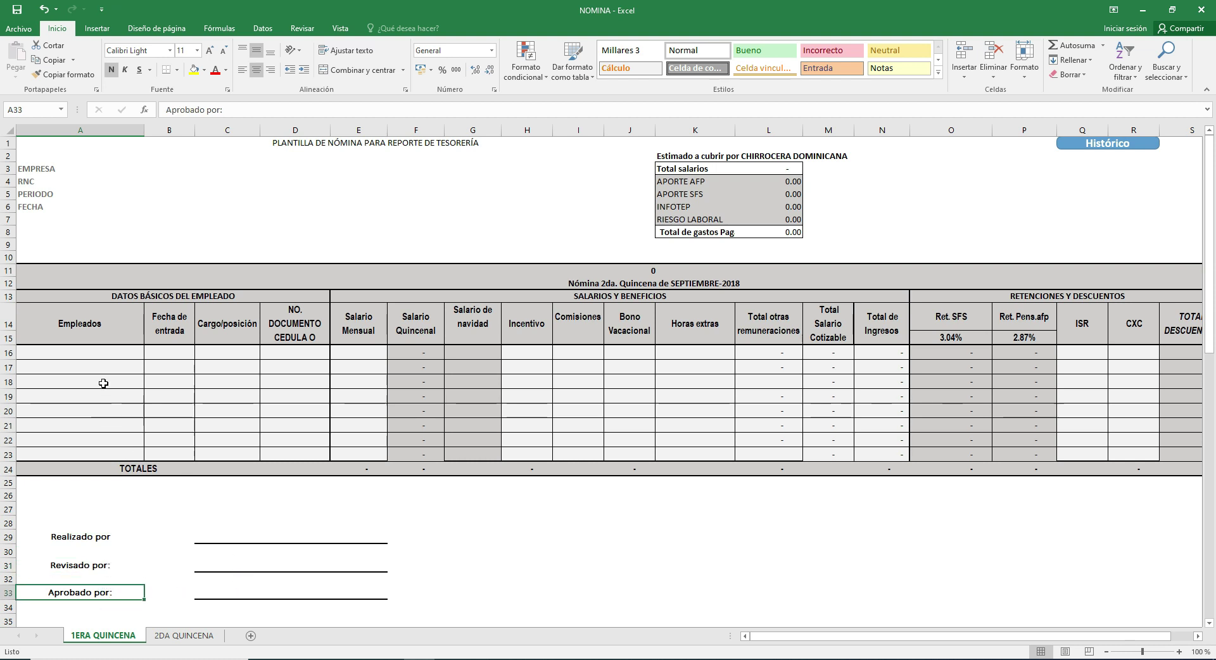
Step: Enter the employee's name, entry date 16-03-2010, position 'gerente' and cédula number in A16:D16
{"action": "left_click", "coordinate": [106, 354]}
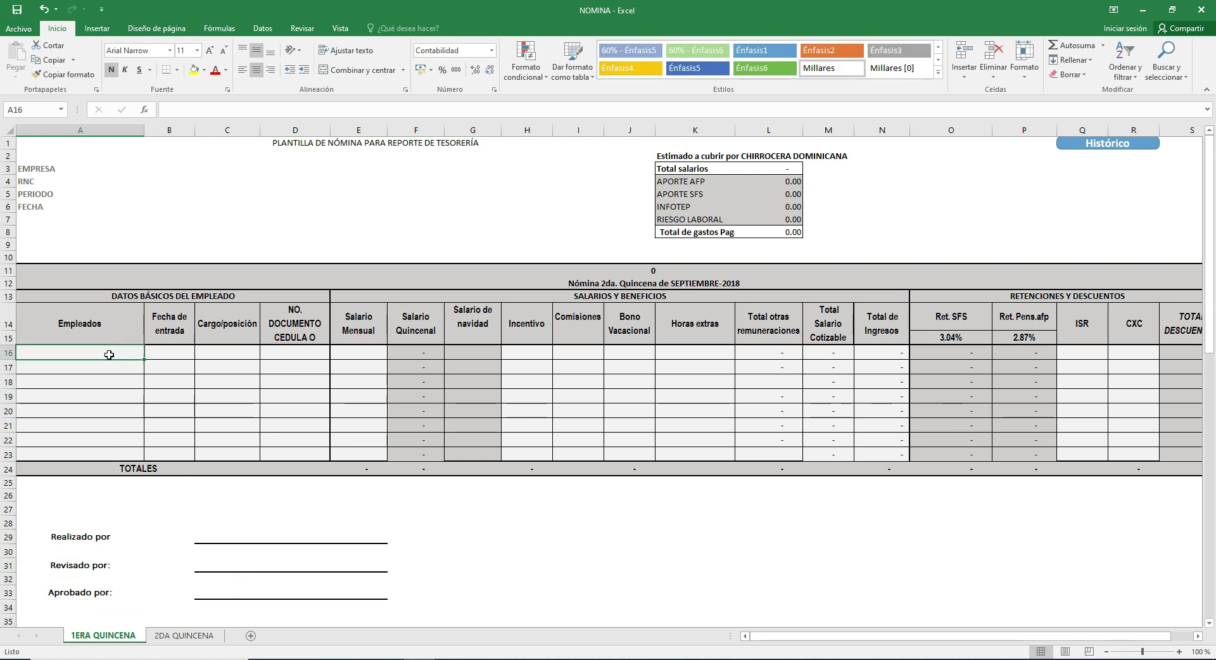
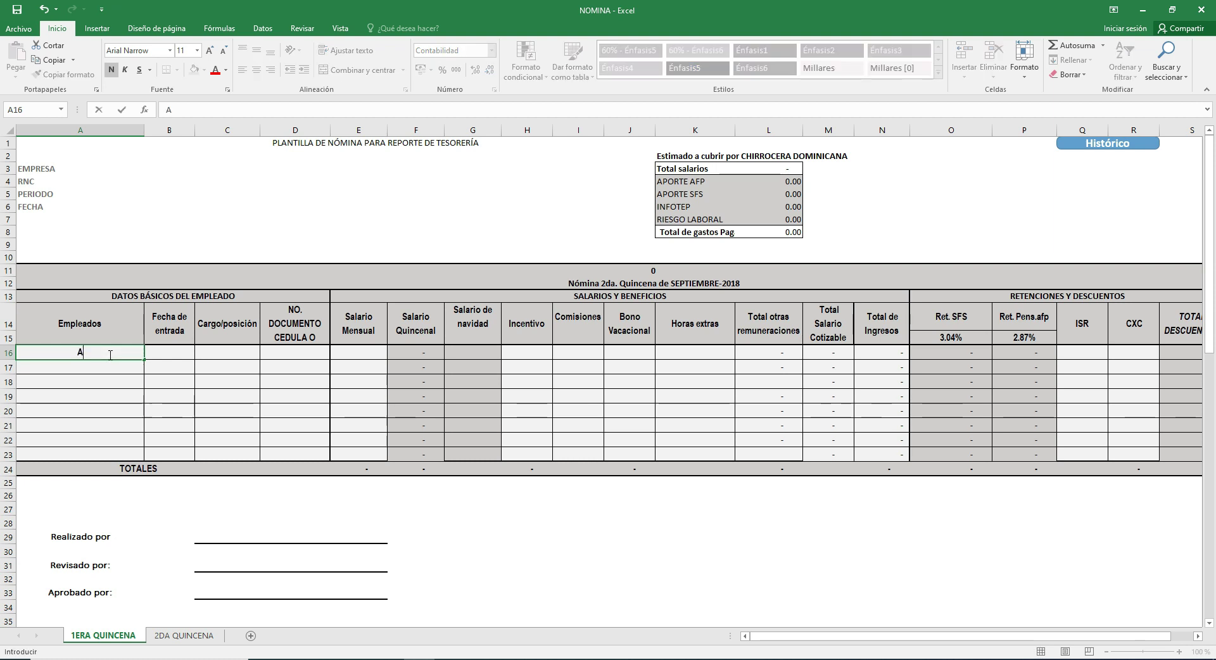
{"action": "key", "text": "Tab"}
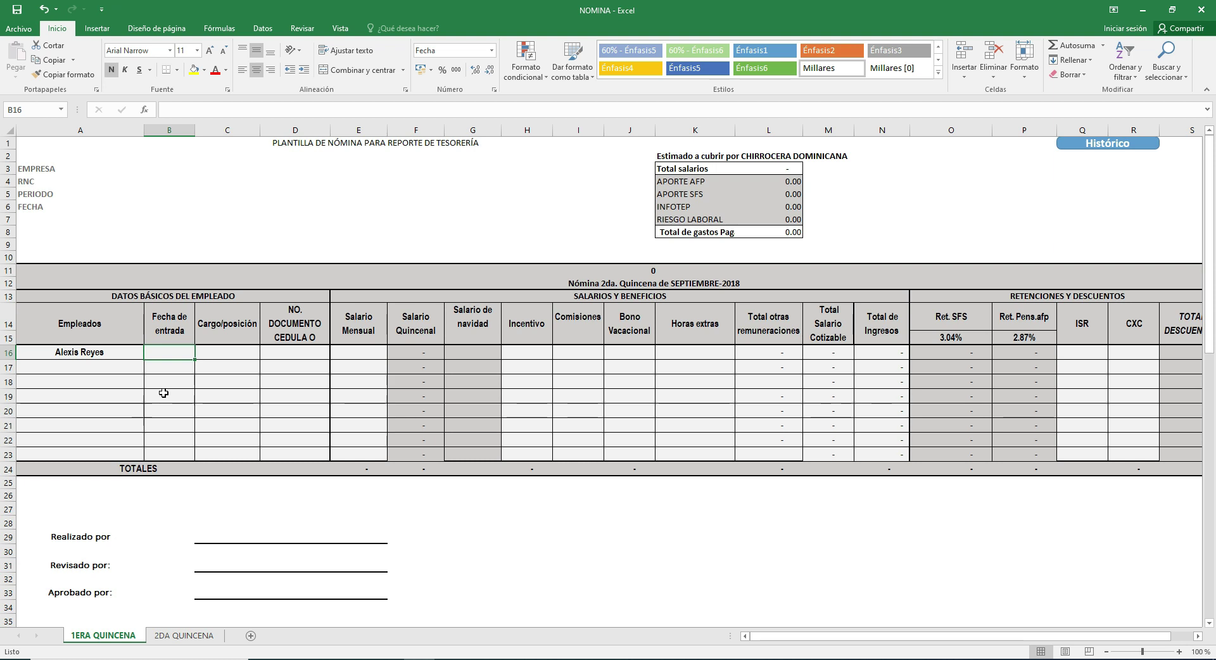
{"action": "type", "text": "16-03-2010"}
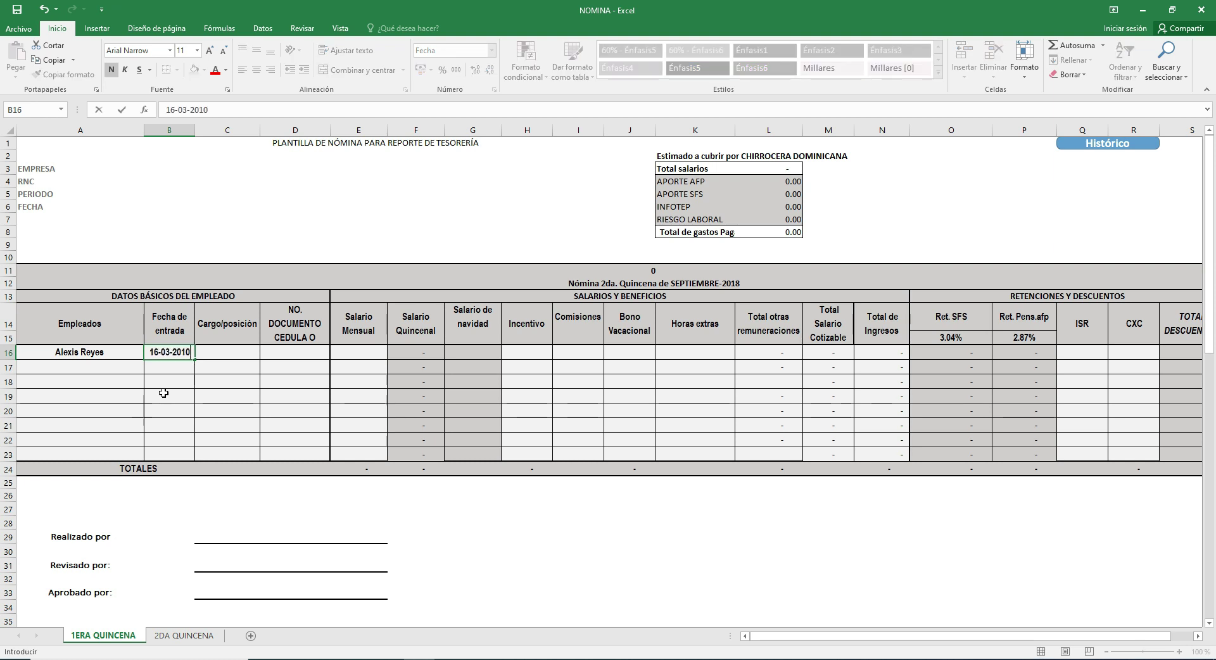
{"action": "key", "text": "Return"}
{"action": "left_click", "coordinate": [228, 350]}
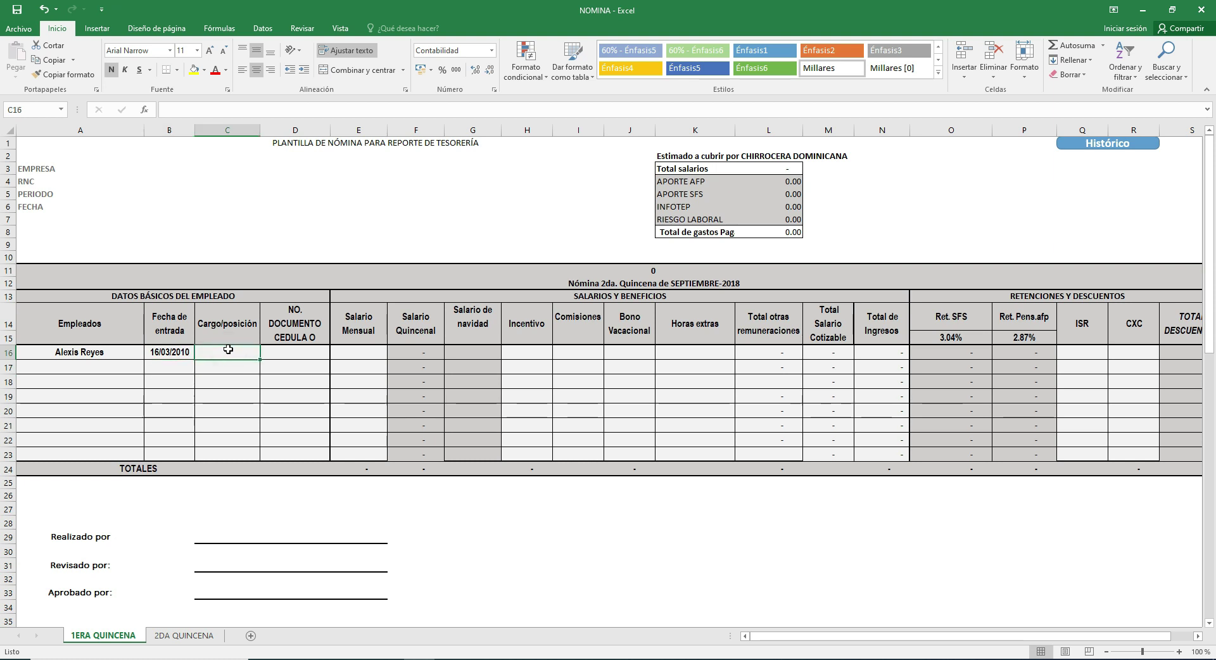
{"action": "type", "text": "gerente"}
{"action": "left_click", "coordinate": [279, 359]}
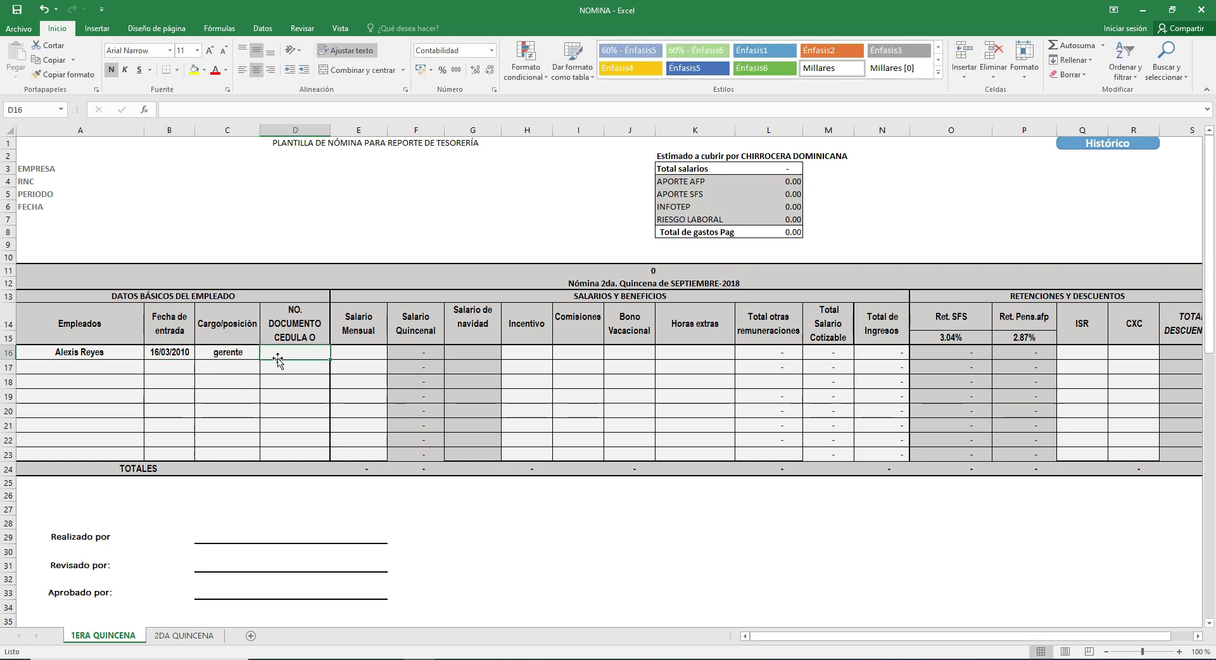
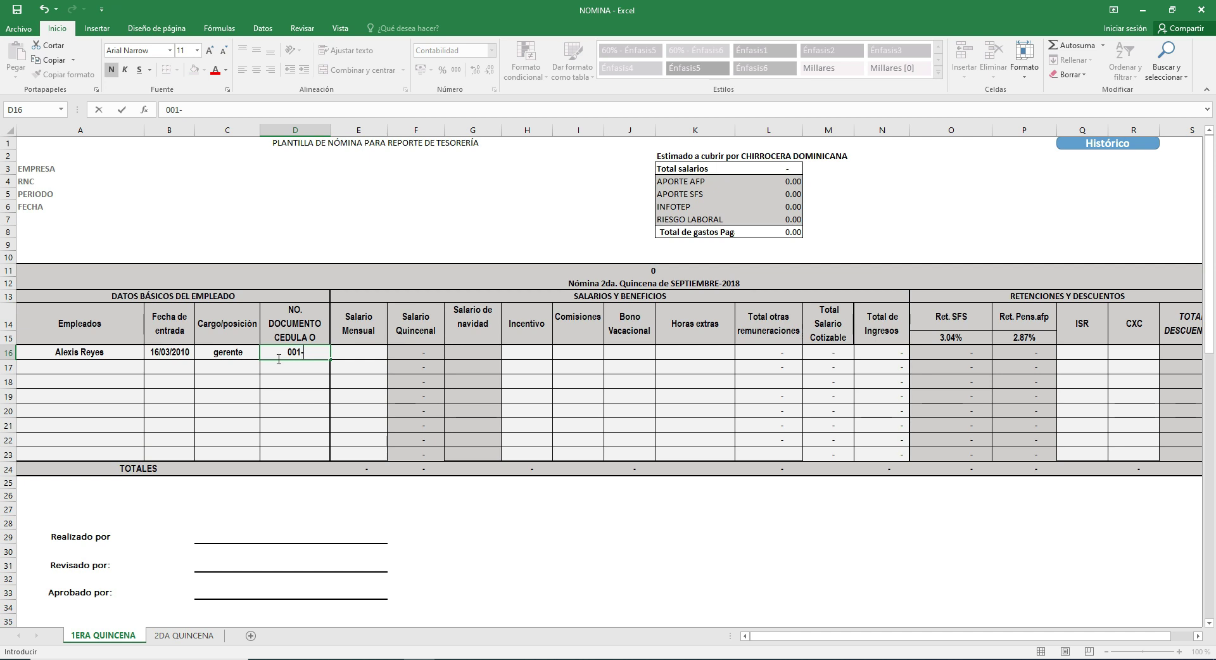
Step: Enter a 150000 monthly salary in E16 and begin an Incentivo of 5000 in H16
{"action": "left_click", "coordinate": [366, 354]}
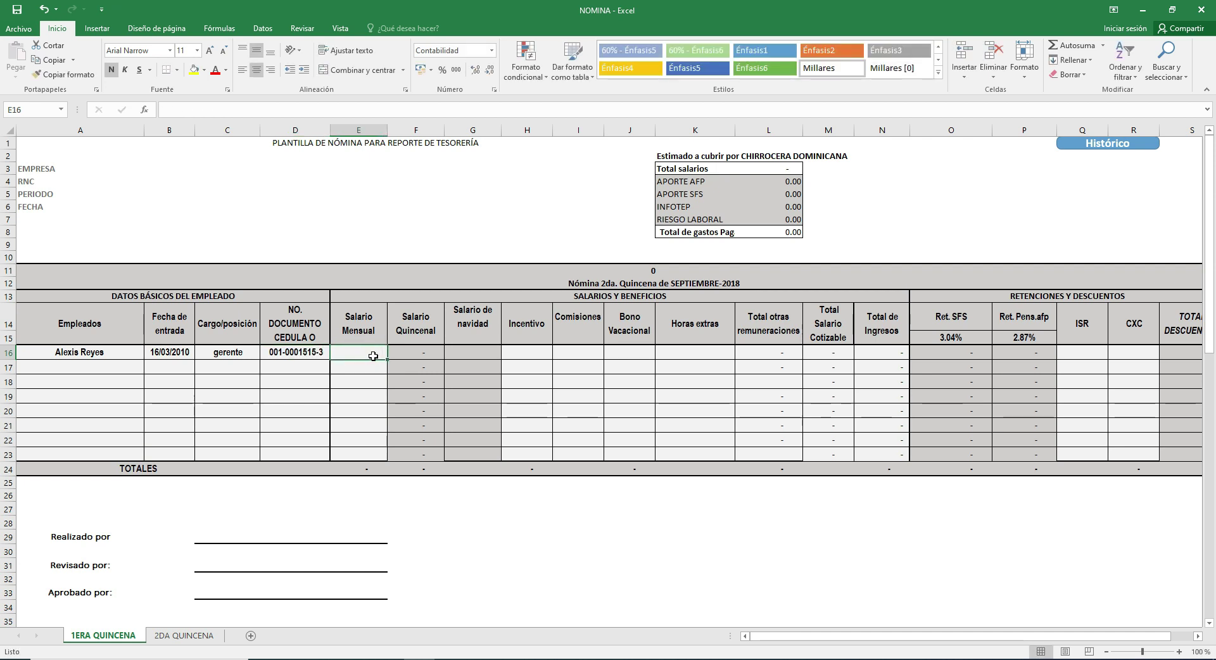
{"action": "type", "text": "150000"}
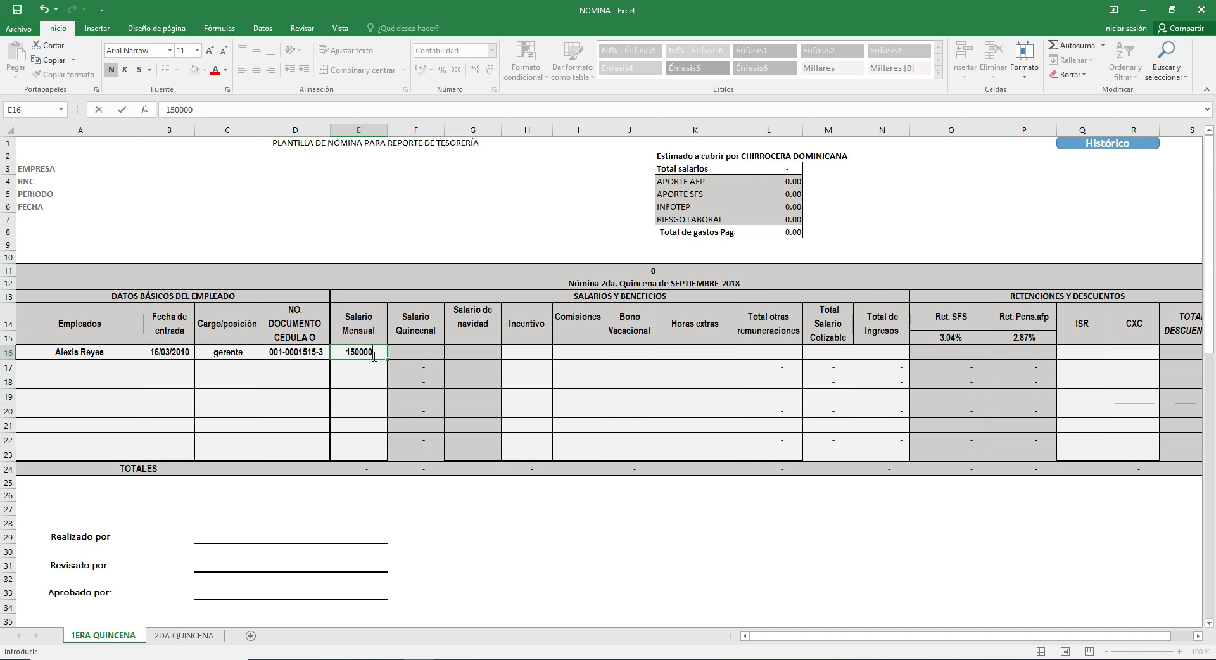
{"action": "key", "text": "Return"}
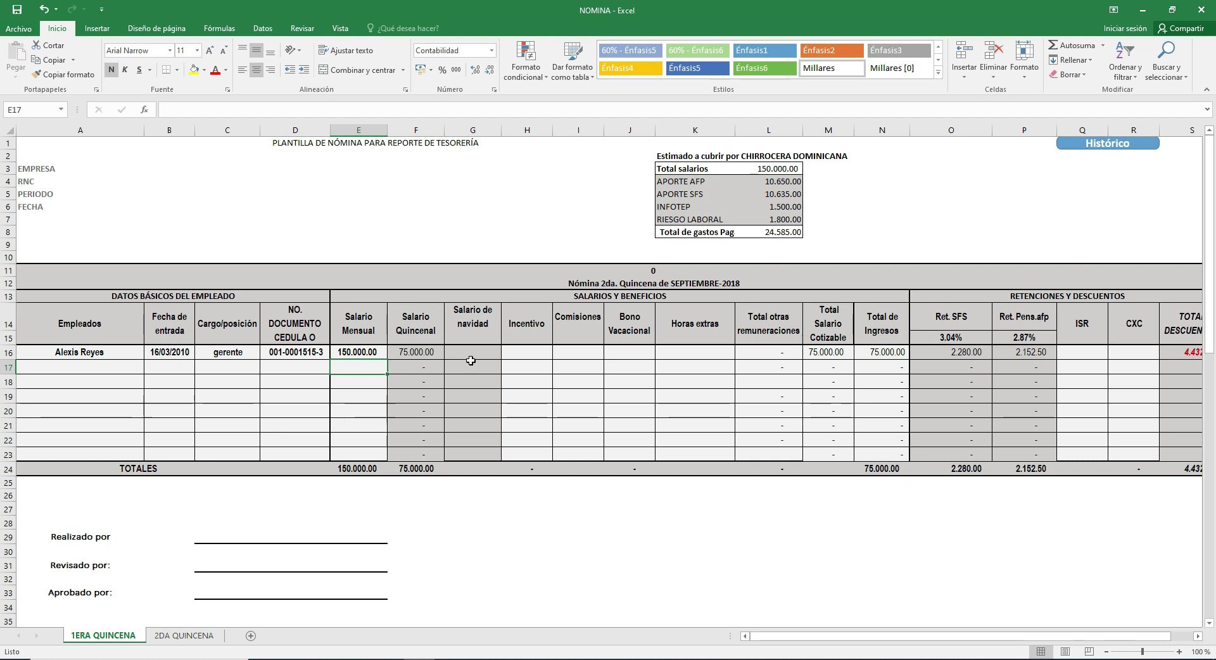
{"action": "left_click", "coordinate": [484, 352]}
{"action": "left_click", "coordinate": [530, 354]}
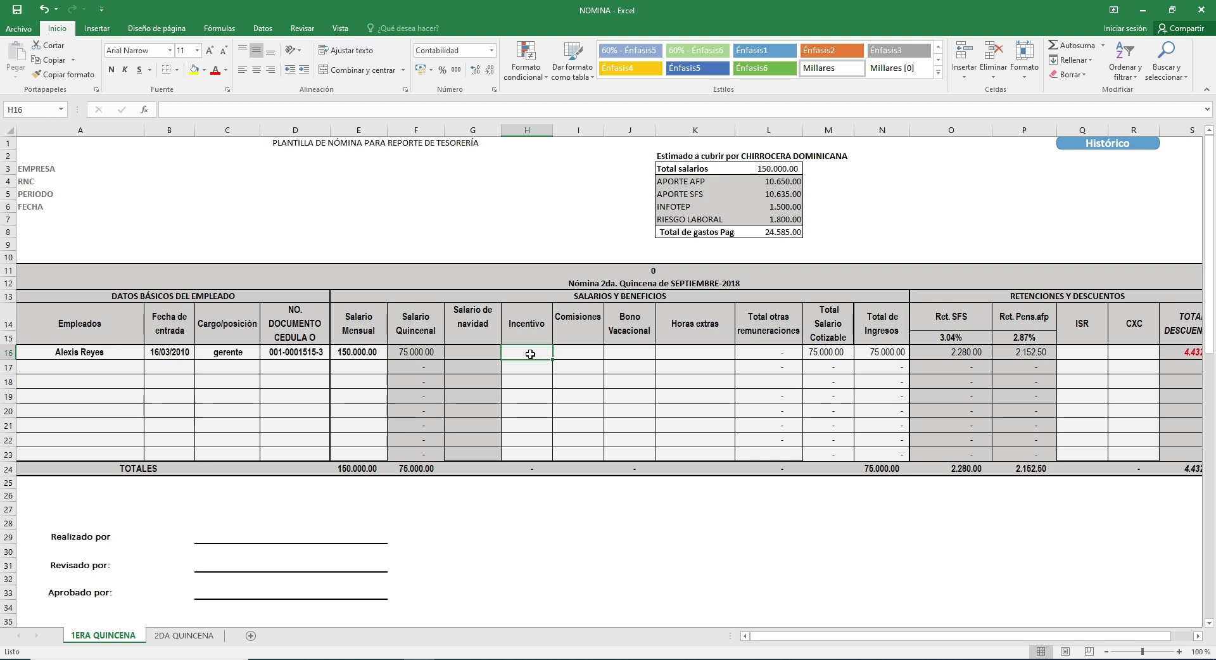
{"action": "type", "text": "5000"}
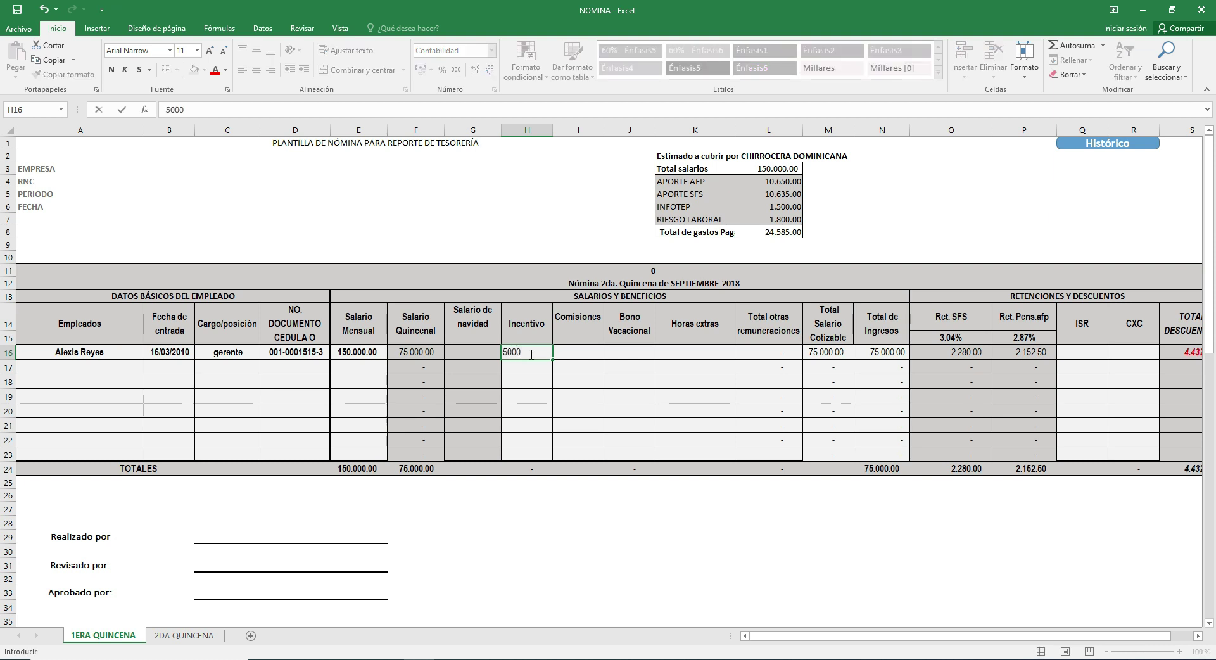
{"action": "left_click", "coordinate": [578, 349]}
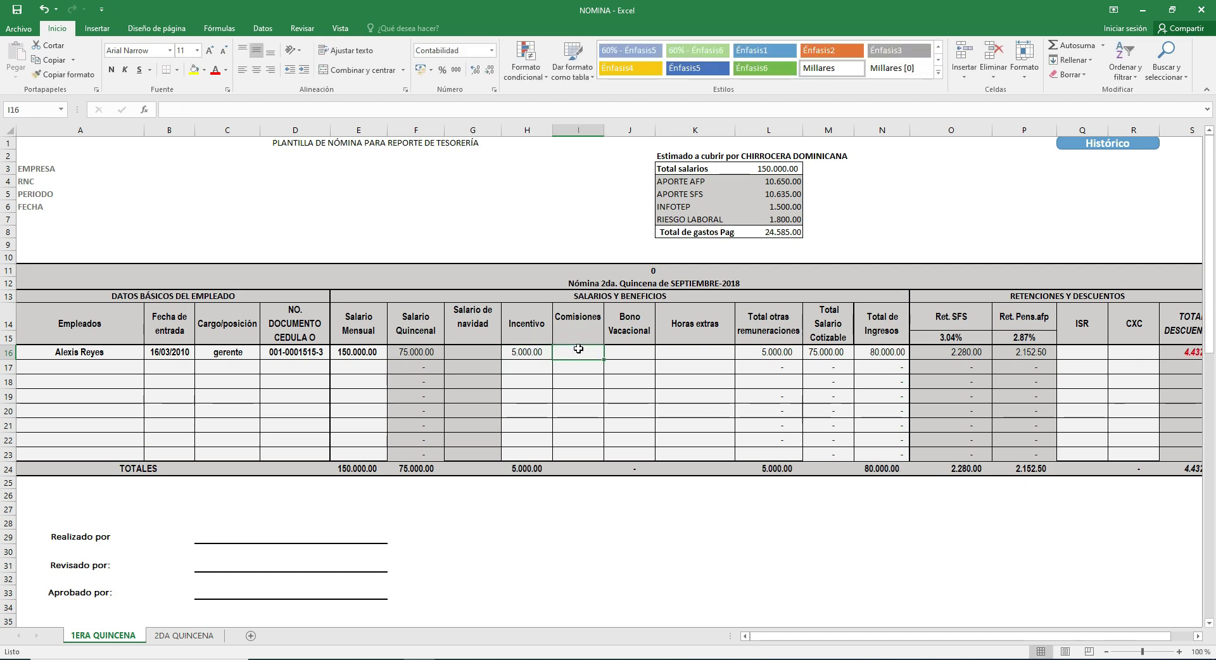
{"action": "type", "text": "2.00"}
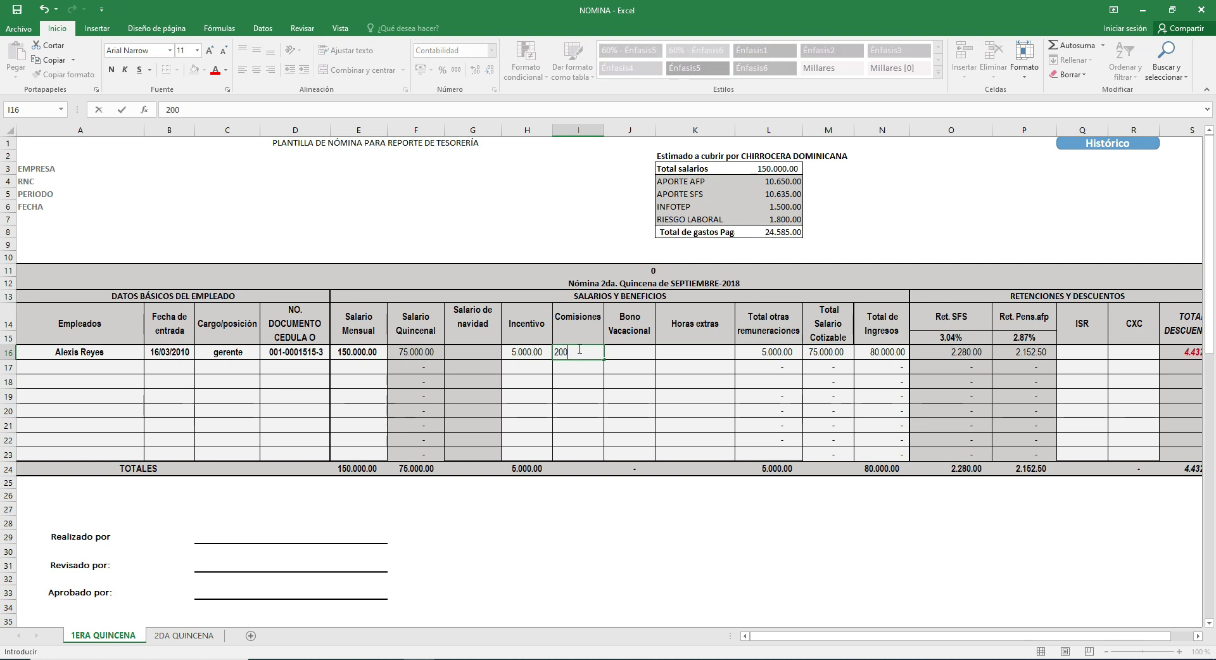
{"action": "type", "text": "0"}
{"action": "left_click", "coordinate": [618, 349]}
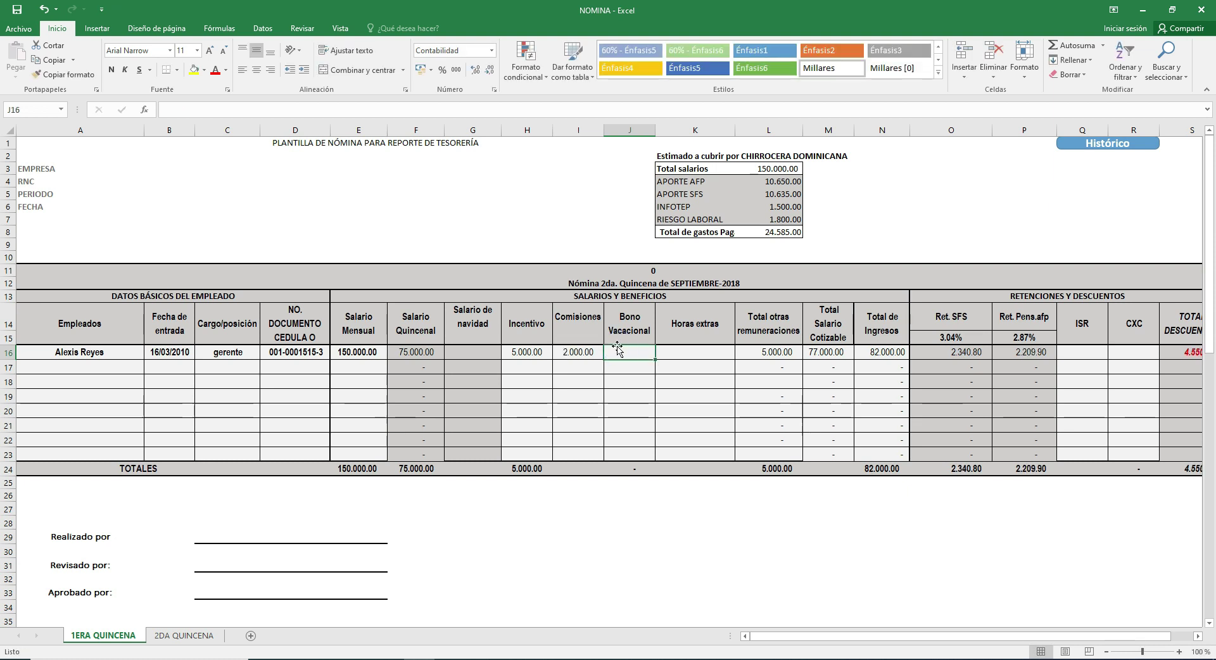
{"action": "left_click", "coordinate": [667, 353]}
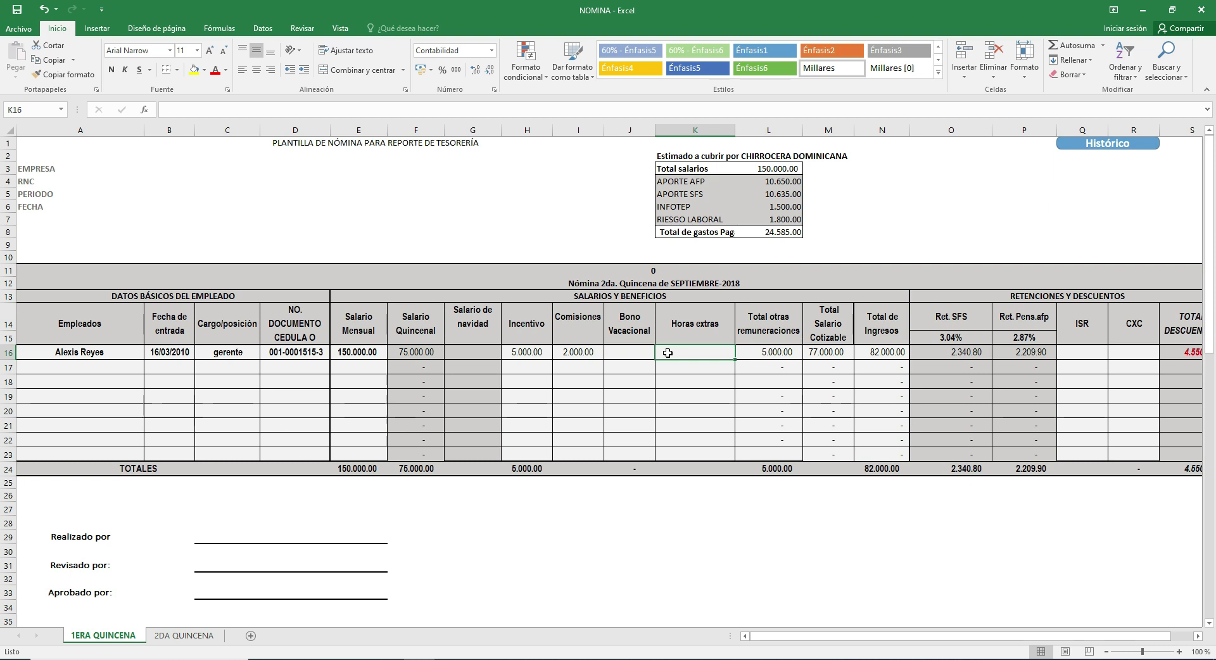
{"action": "type", "text": "1000"}
{"action": "key", "text": "Return"}
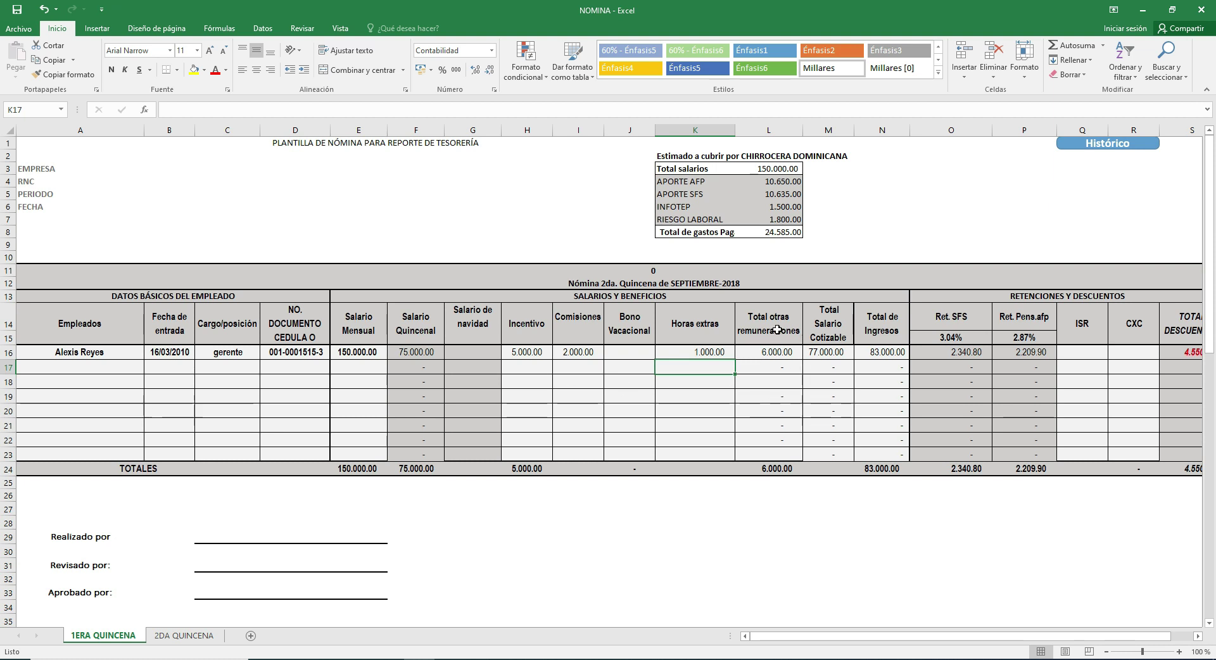
{"action": "left_click", "coordinate": [766, 349]}
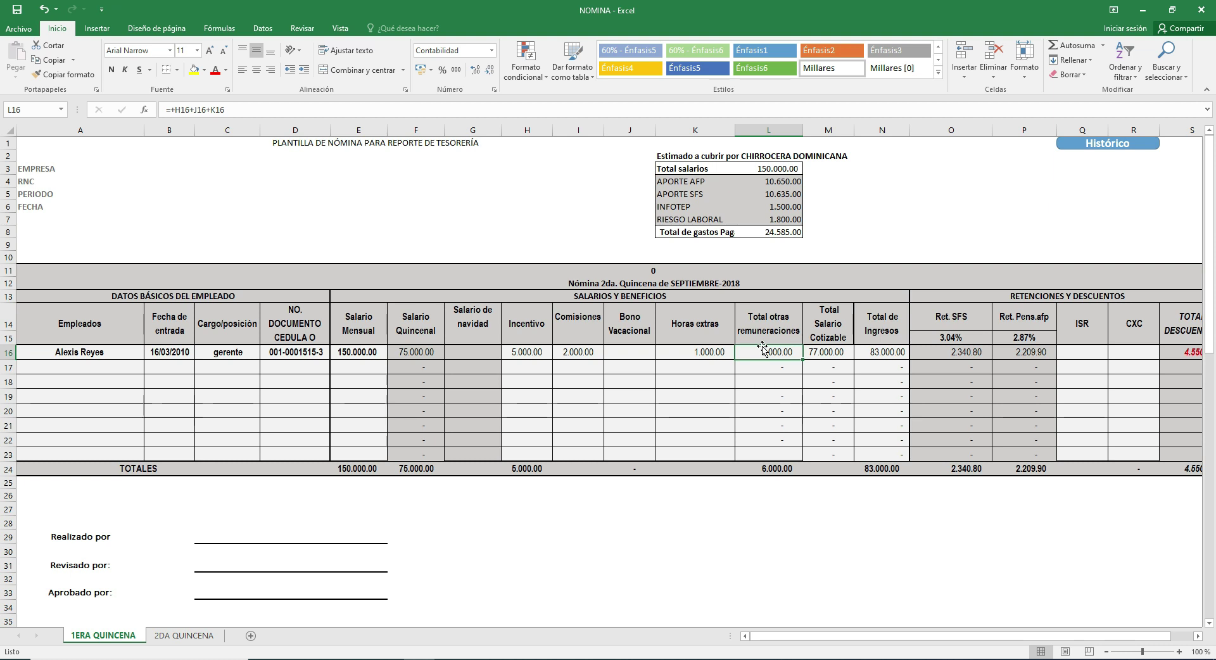
{"action": "left_click", "coordinate": [767, 354]}
{"action": "left_click", "coordinate": [846, 350]}
{"action": "left_click", "coordinate": [876, 350]}
{"action": "left_click", "coordinate": [783, 354]}
{"action": "left_click", "coordinate": [777, 354]}
{"action": "left_click", "coordinate": [532, 355]}
{"action": "left_click", "coordinate": [769, 332]}
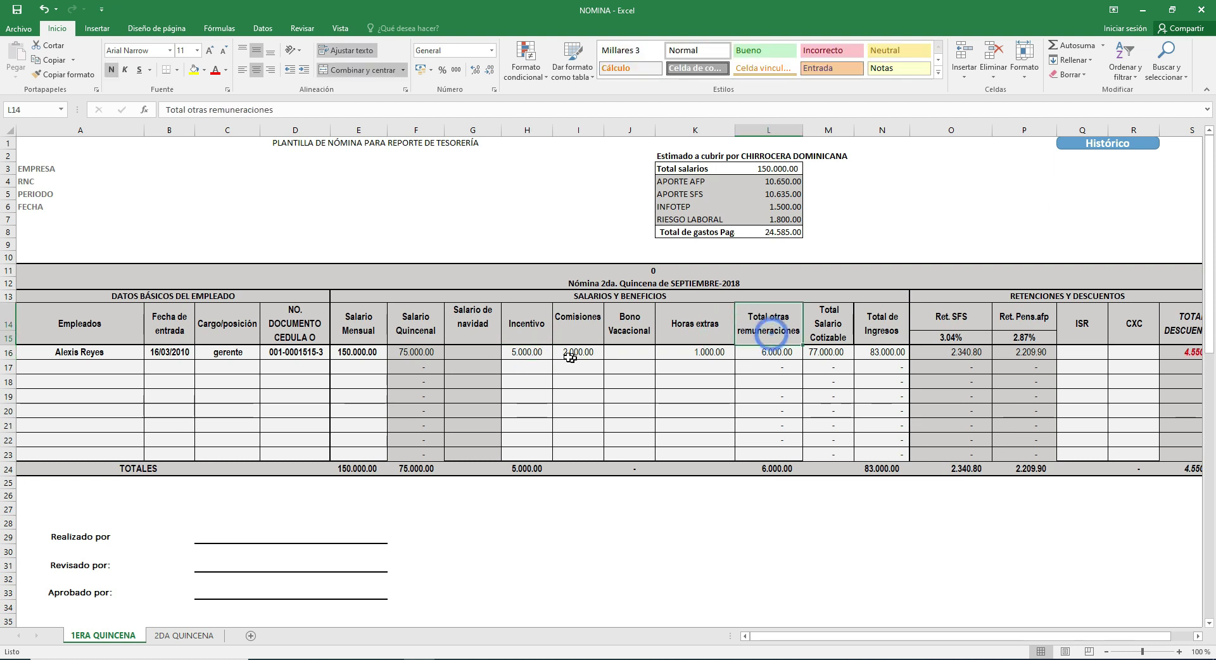
{"action": "left_click", "coordinate": [531, 355]}
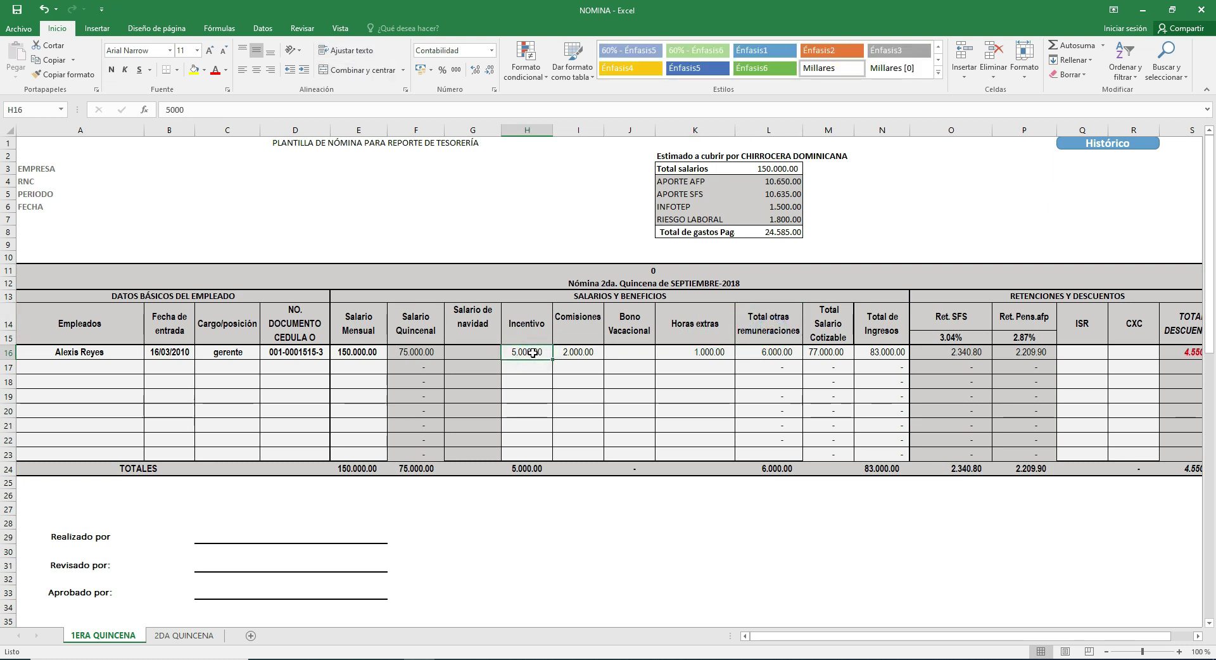
{"action": "left_click", "coordinate": [661, 352]}
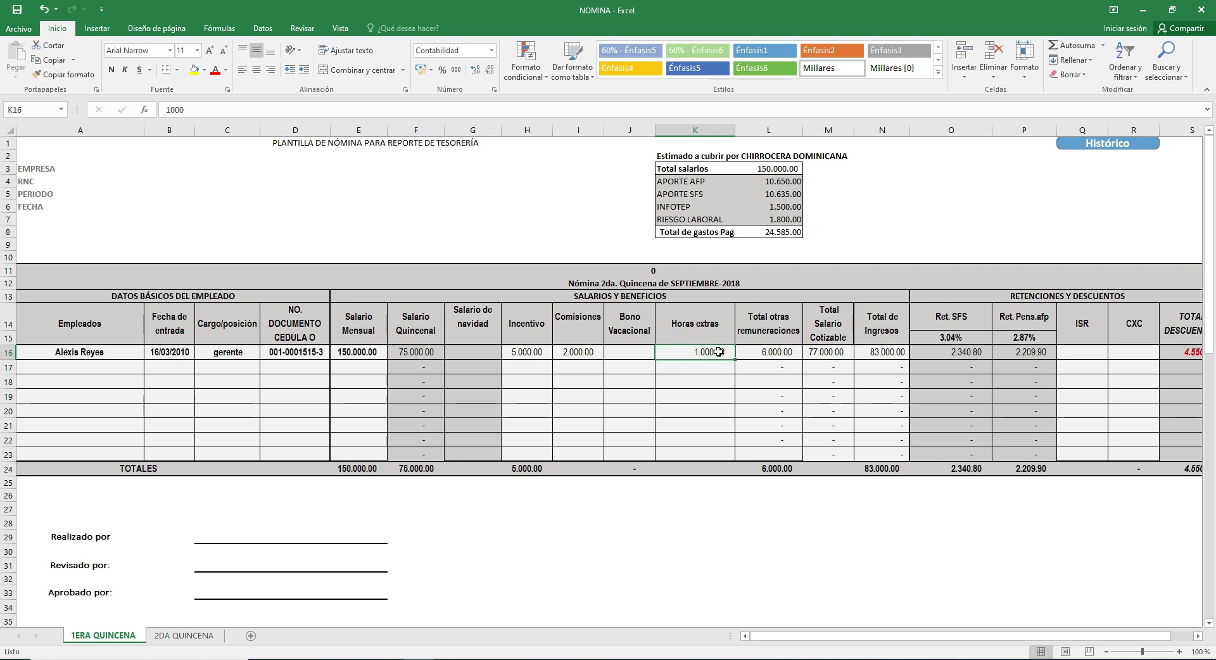
{"action": "left_click", "coordinate": [548, 355]}
{"action": "left_click", "coordinate": [722, 353]}
{"action": "left_click", "coordinate": [542, 352]}
{"action": "left_click", "coordinate": [680, 349]}
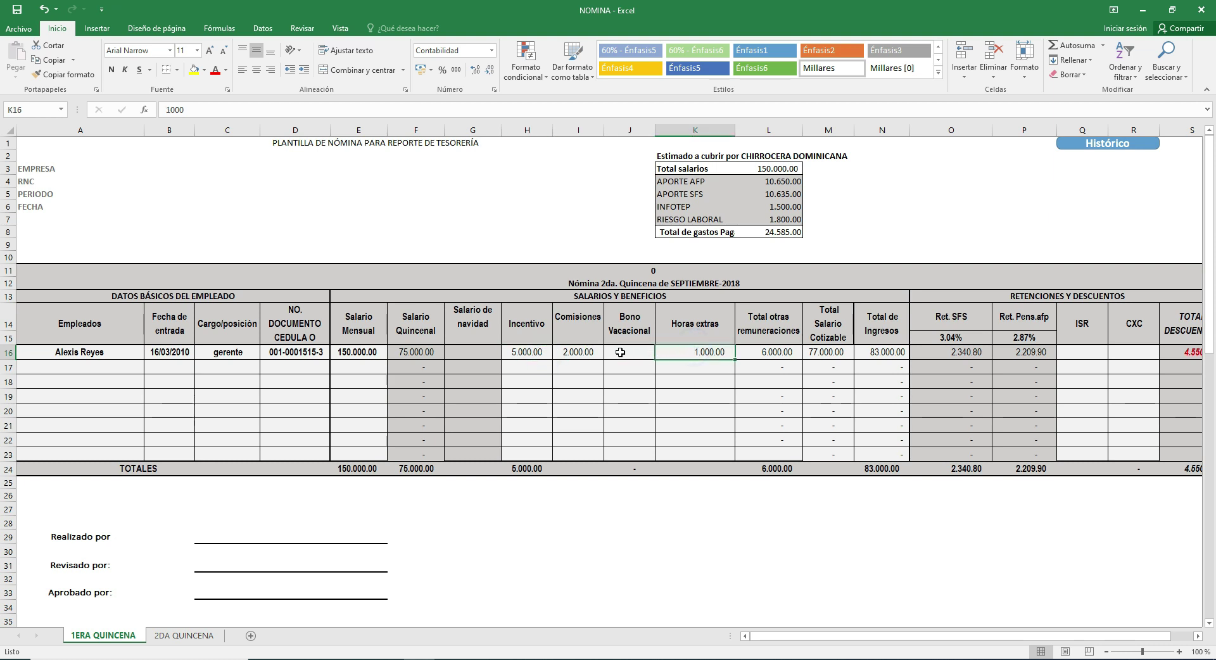
{"action": "left_click", "coordinate": [594, 353]}
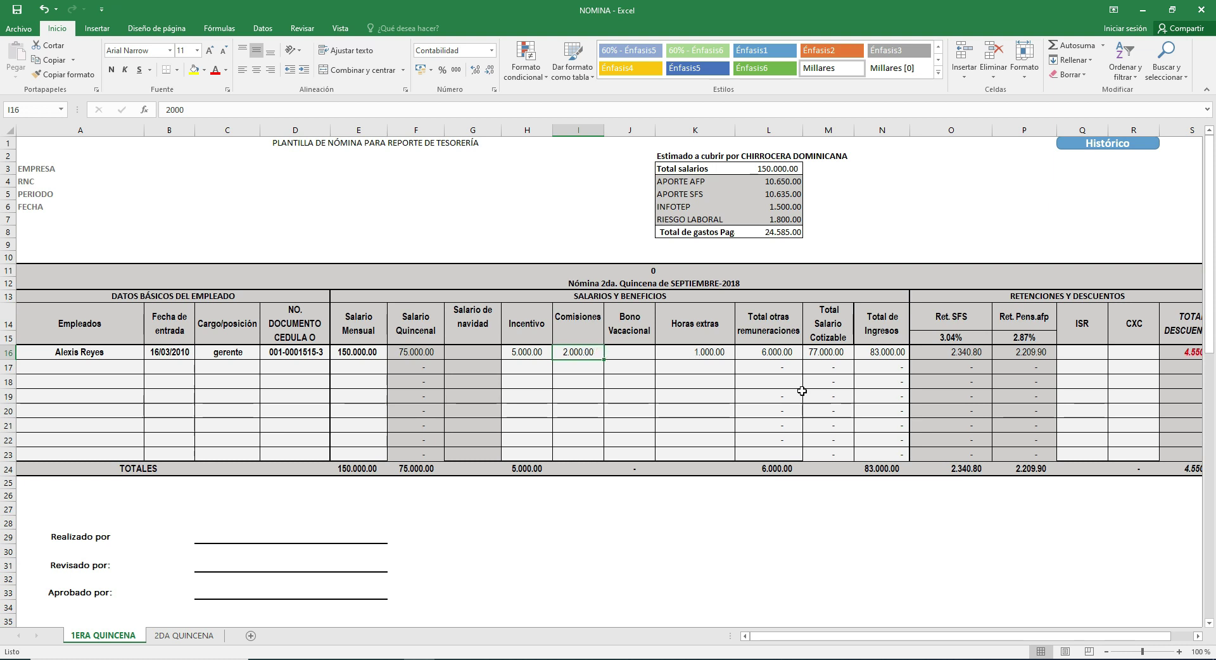
{"action": "left_click", "coordinate": [835, 353]}
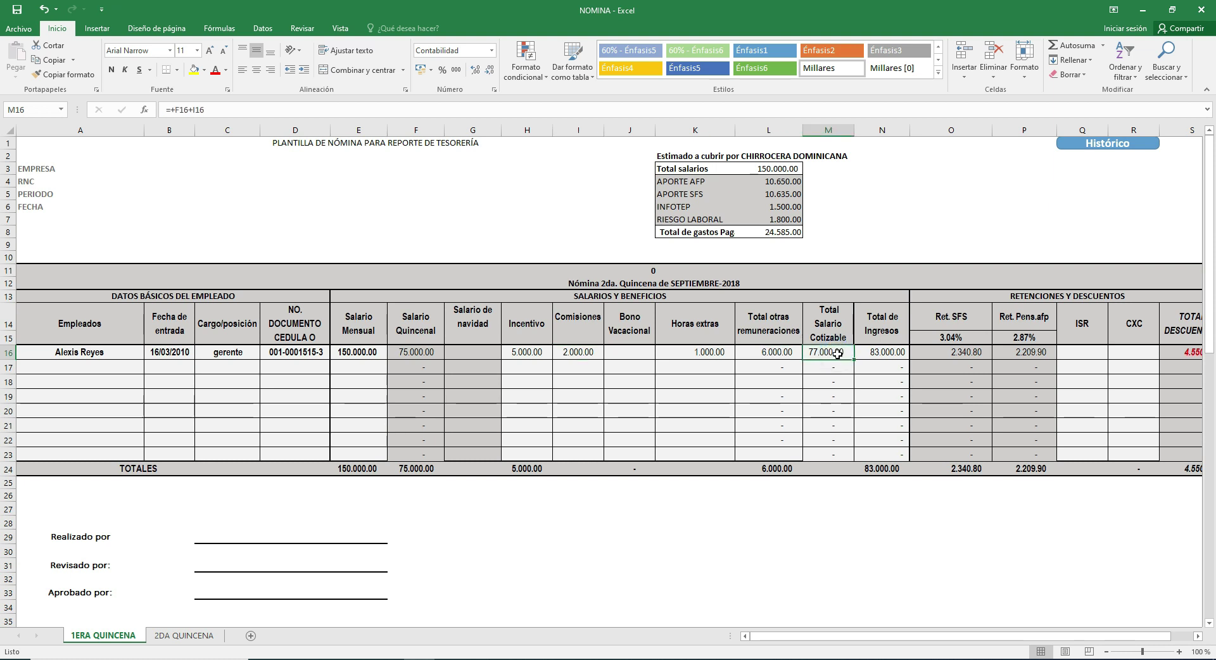
{"action": "left_click", "coordinate": [595, 353]}
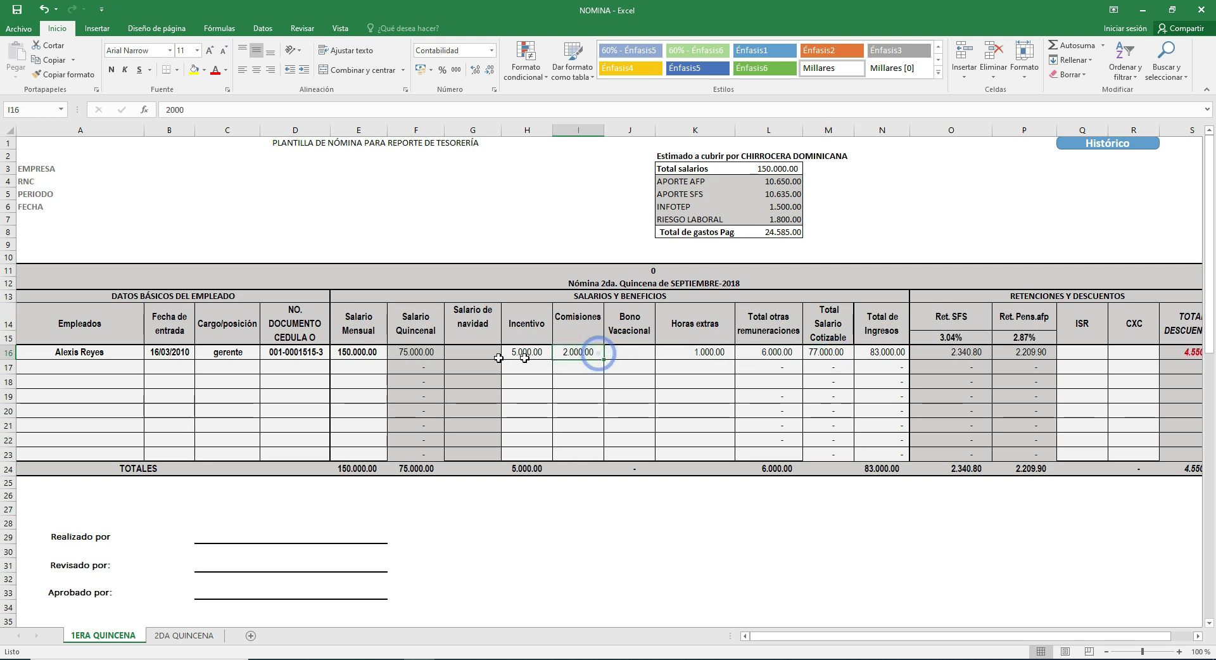
{"action": "left_click", "coordinate": [436, 353]}
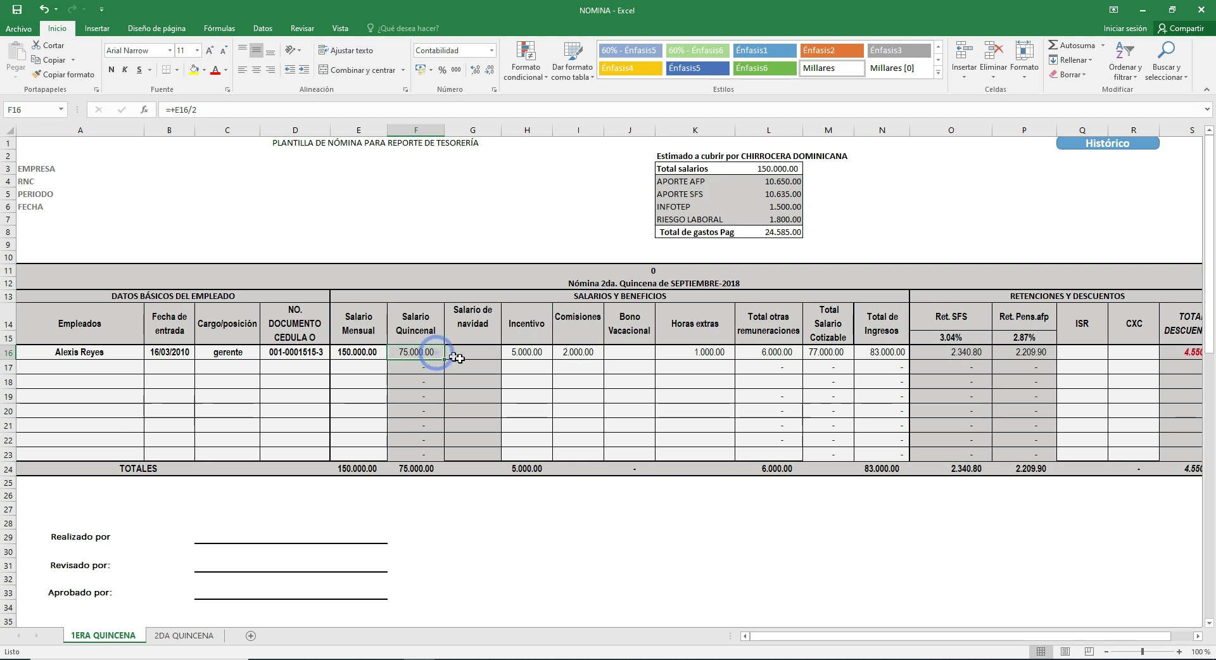
{"action": "left_click", "coordinate": [839, 352]}
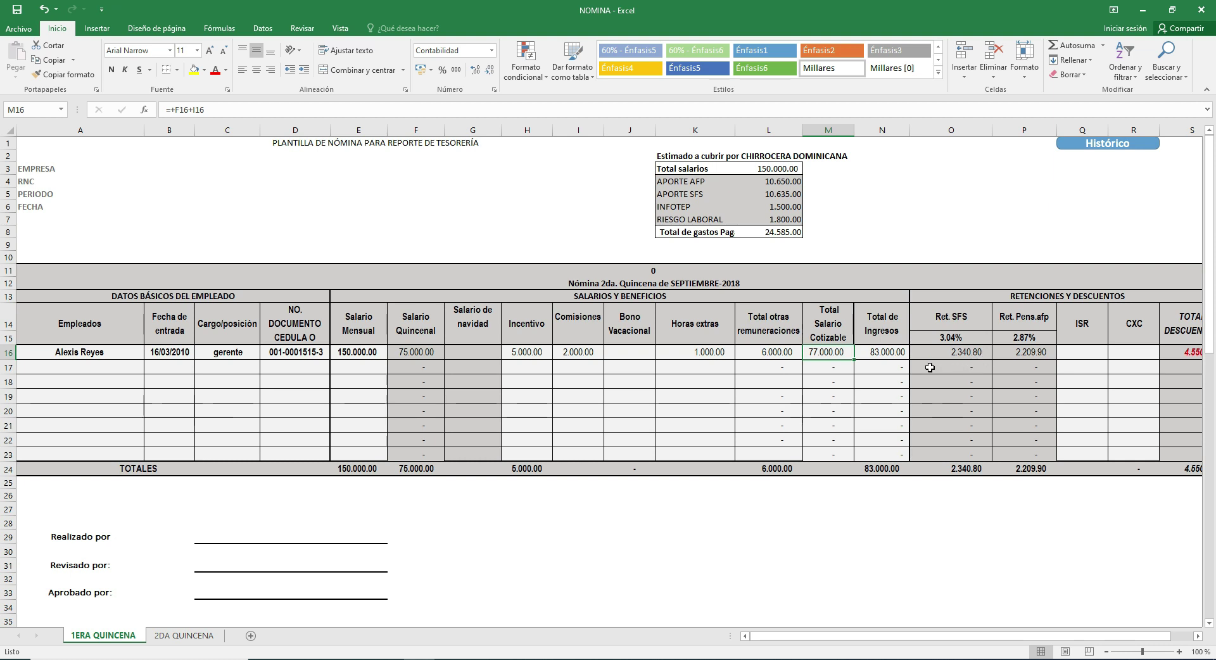
{"action": "left_click", "coordinate": [883, 353]}
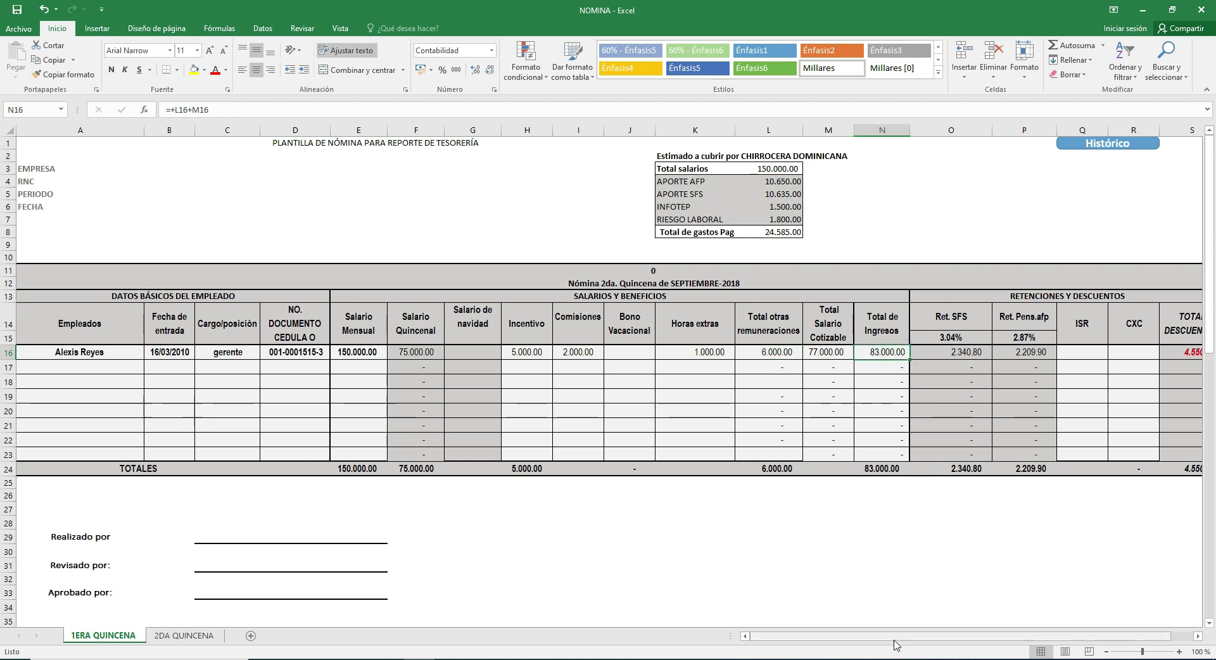
{"action": "left_click_drag", "start_coordinate": [892, 635], "coordinate": [915, 635]}
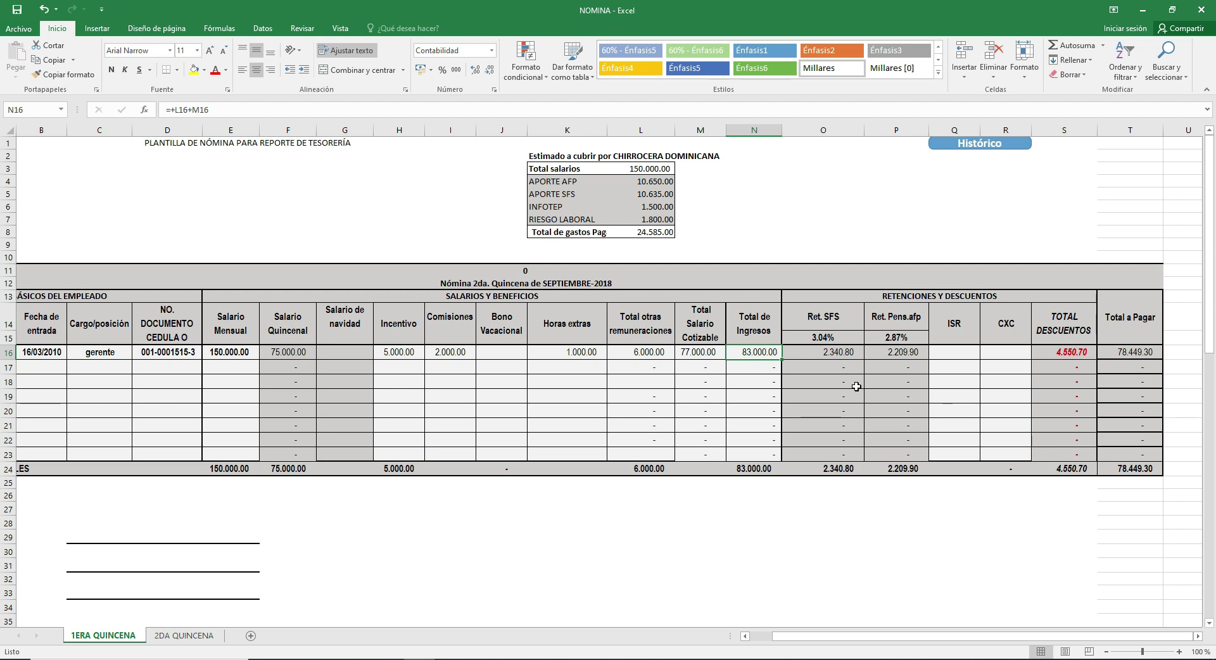
{"action": "left_click", "coordinate": [838, 351]}
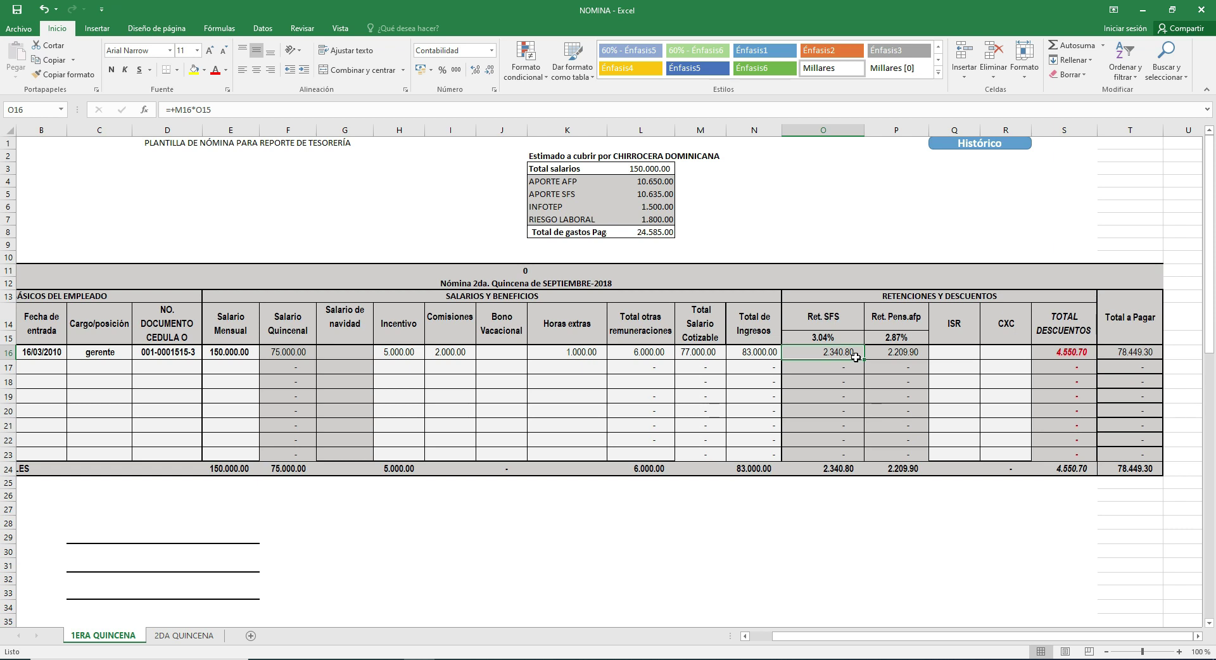
{"action": "left_click", "coordinate": [825, 366]}
{"action": "left_click", "coordinate": [852, 353]}
{"action": "left_click", "coordinate": [827, 364]}
{"action": "left_click", "coordinate": [836, 353]}
{"action": "double_click", "coordinate": [816, 353]}
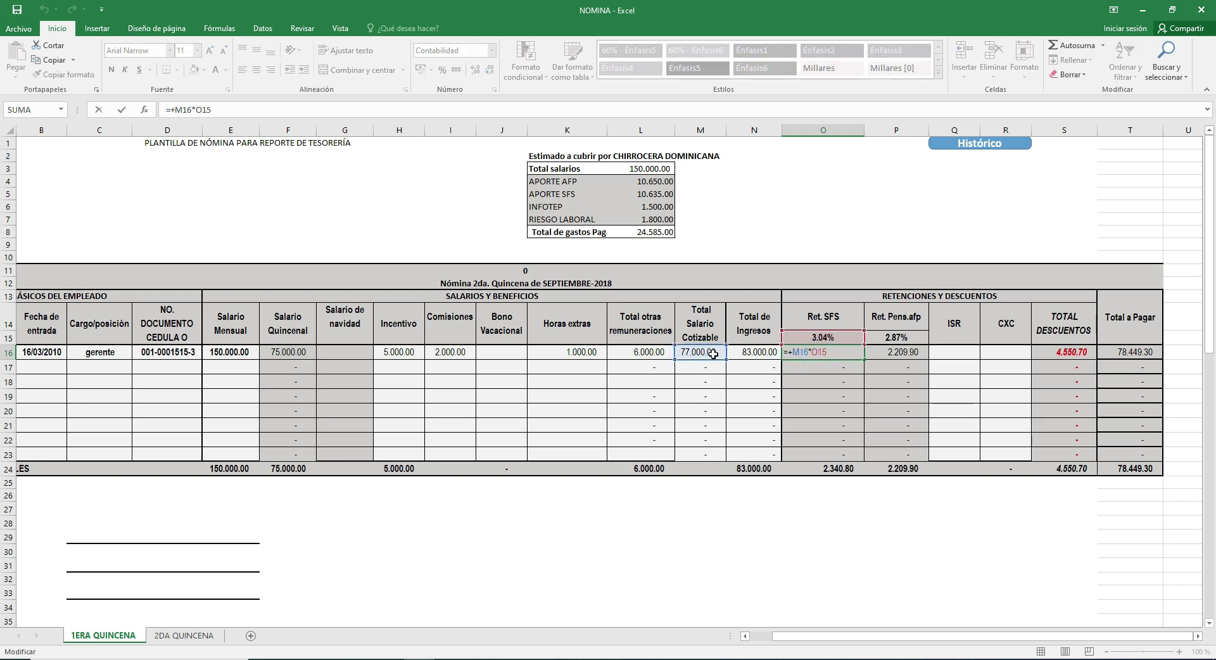
{"action": "left_click", "coordinate": [895, 368]}
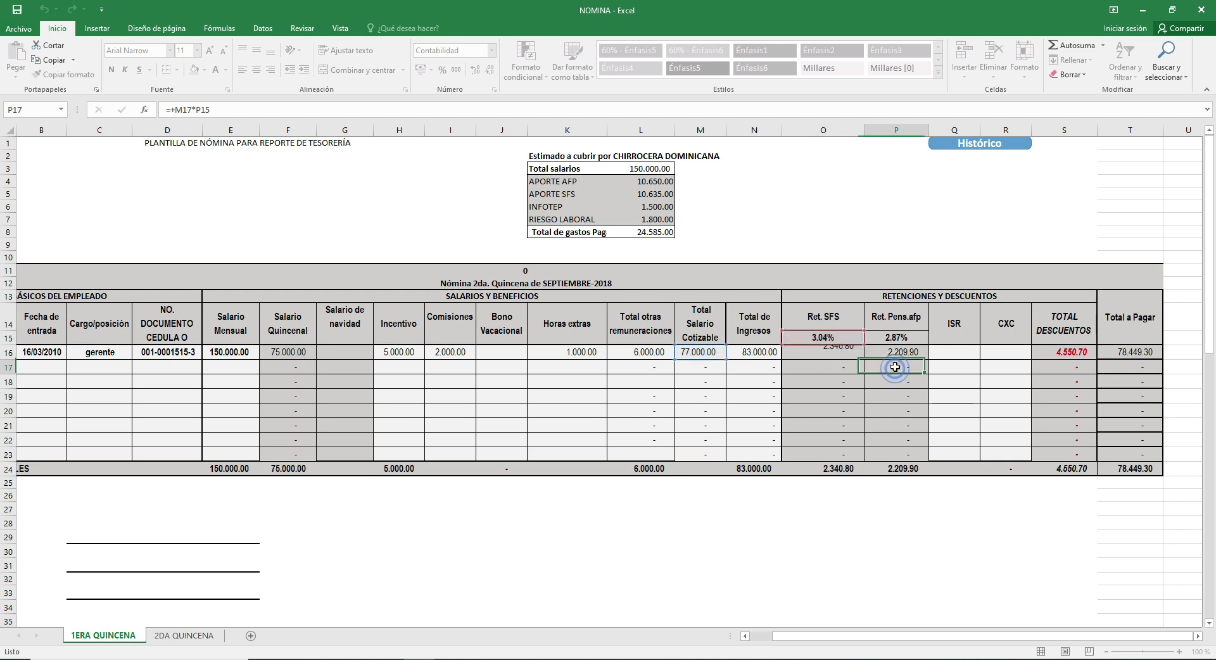
{"action": "left_click", "coordinate": [895, 352]}
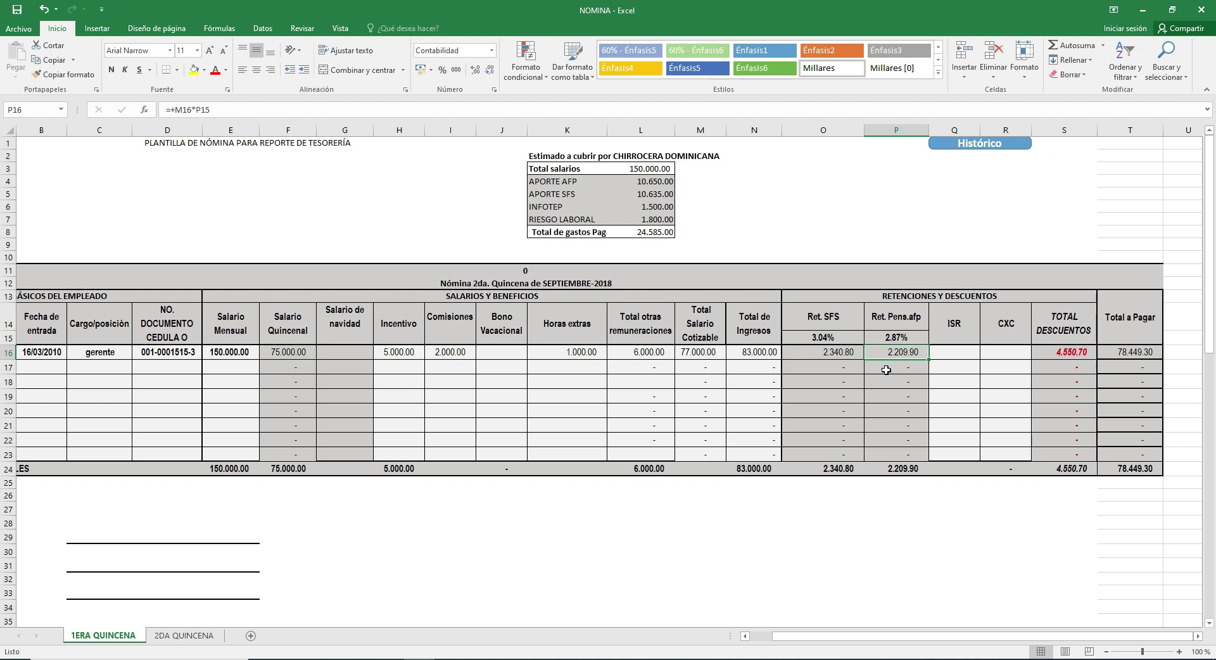
{"action": "left_click", "coordinate": [884, 372]}
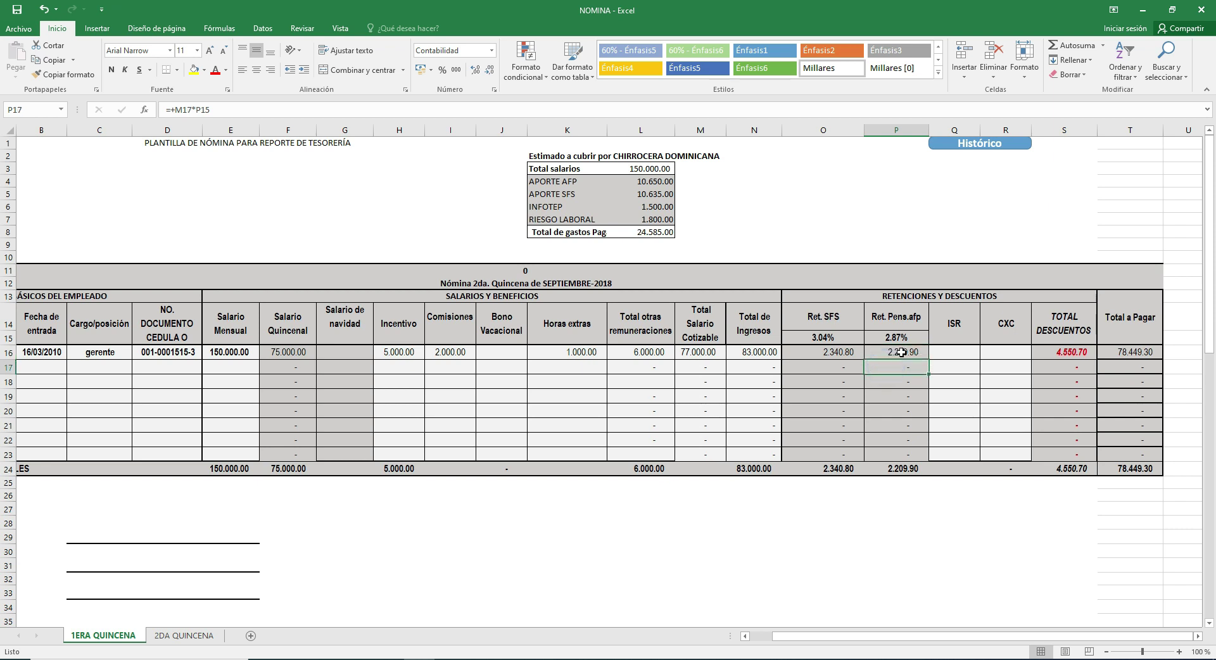
{"action": "left_click", "coordinate": [905, 363]}
Step: Enter an ISR of 3,600 in Q16 and verify the 8,150.70 deductions total in S16
{"action": "left_click", "coordinate": [707, 353]}
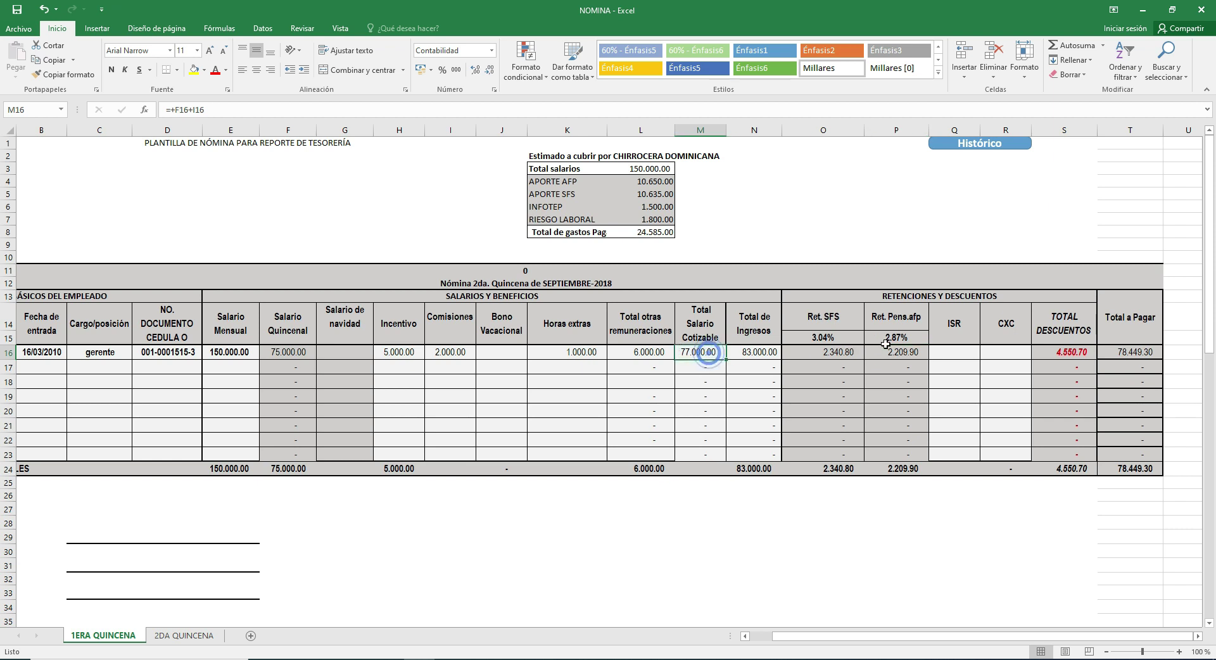
{"action": "left_click", "coordinate": [907, 351]}
{"action": "left_click", "coordinate": [959, 352]}
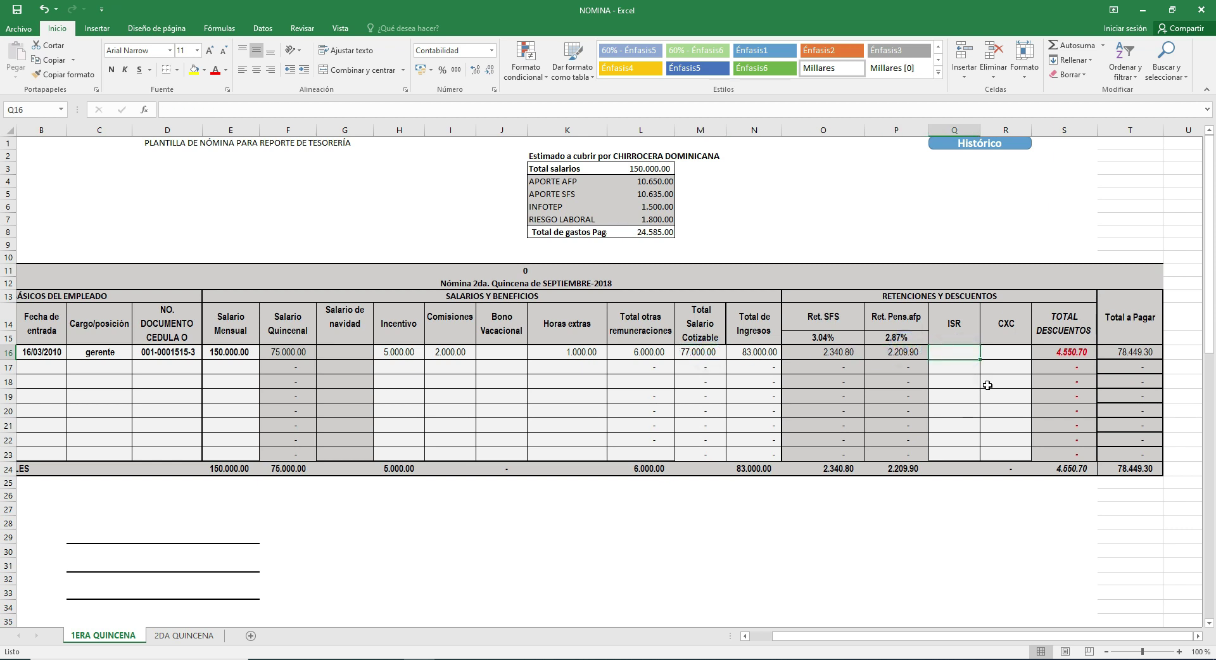
{"action": "type", "text": "3"}
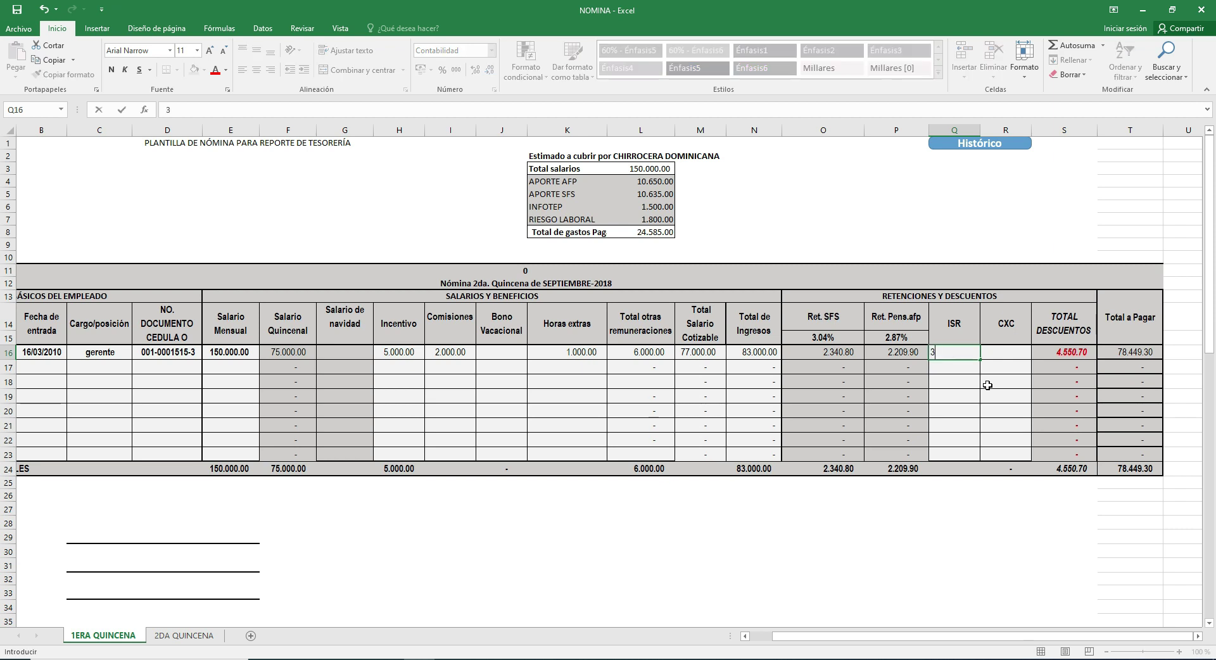
{"action": "key", "text": "Return"}
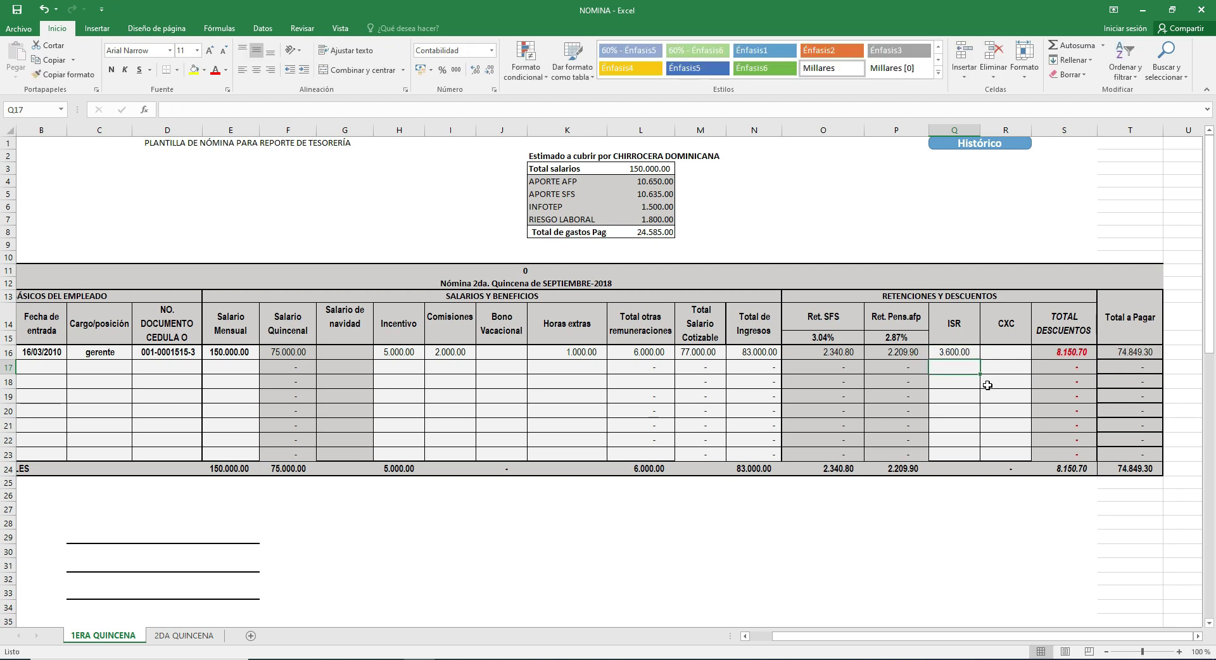
{"action": "left_click", "coordinate": [1008, 358]}
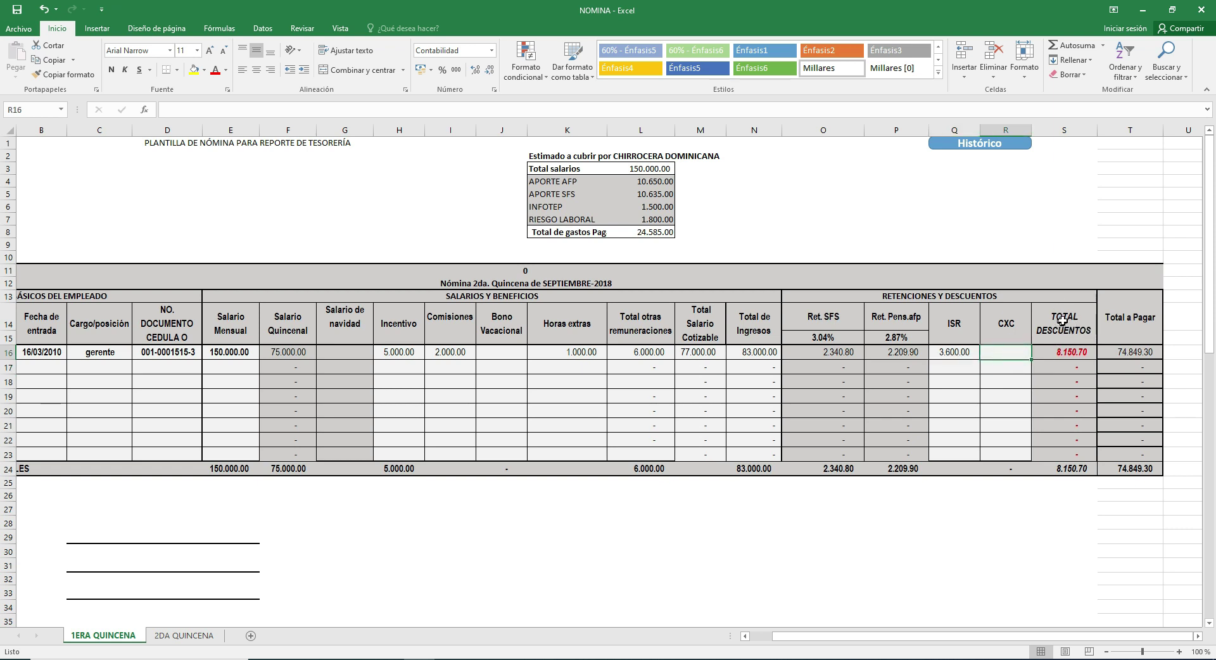
{"action": "left_click", "coordinate": [1070, 353]}
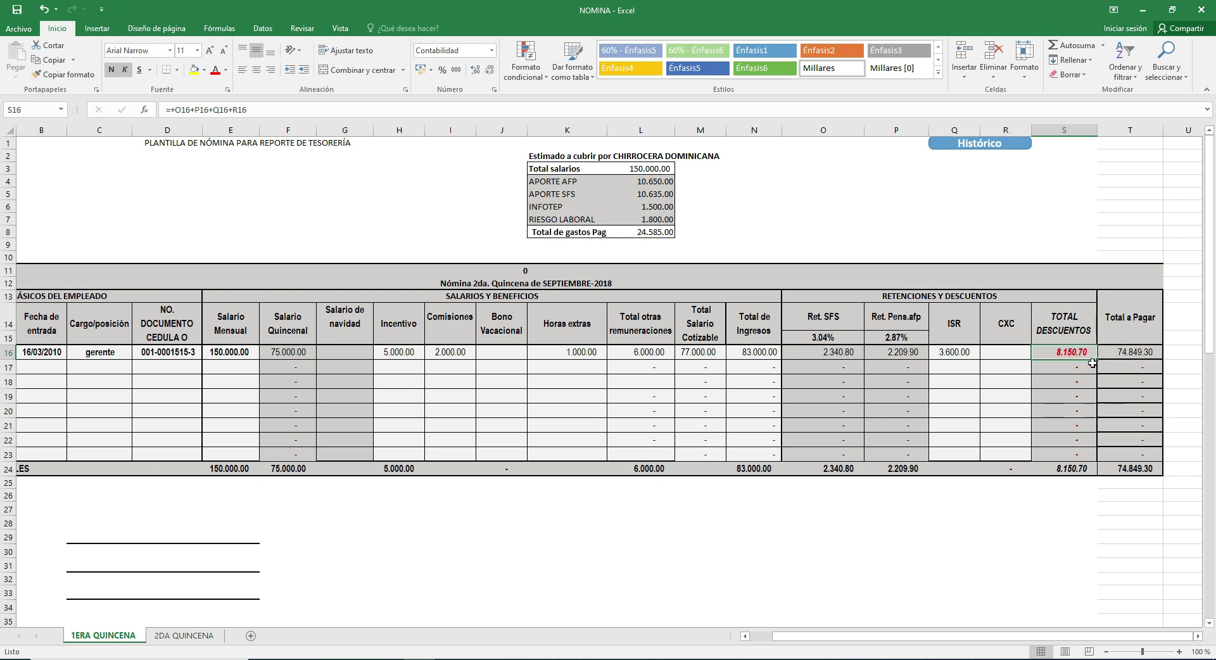
{"action": "left_click", "coordinate": [1051, 352]}
{"action": "left_click", "coordinate": [955, 353]}
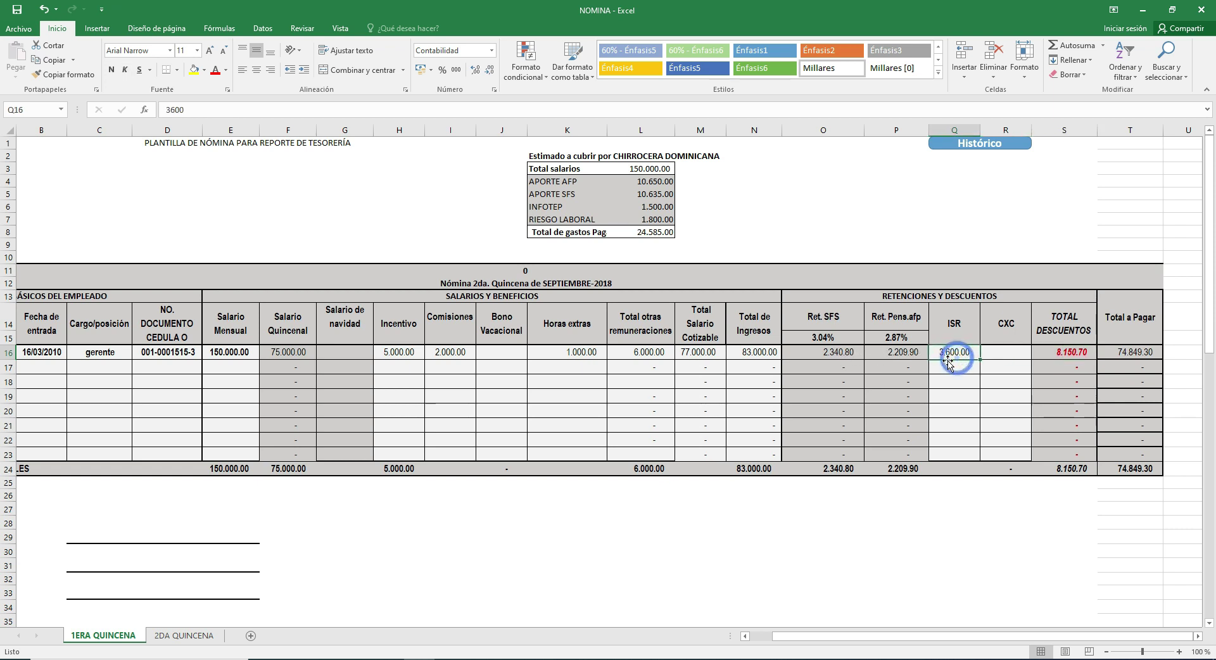
{"action": "left_click", "coordinate": [831, 352]}
{"action": "left_click_drag", "start_coordinate": [859, 352], "coordinate": [890, 352]}
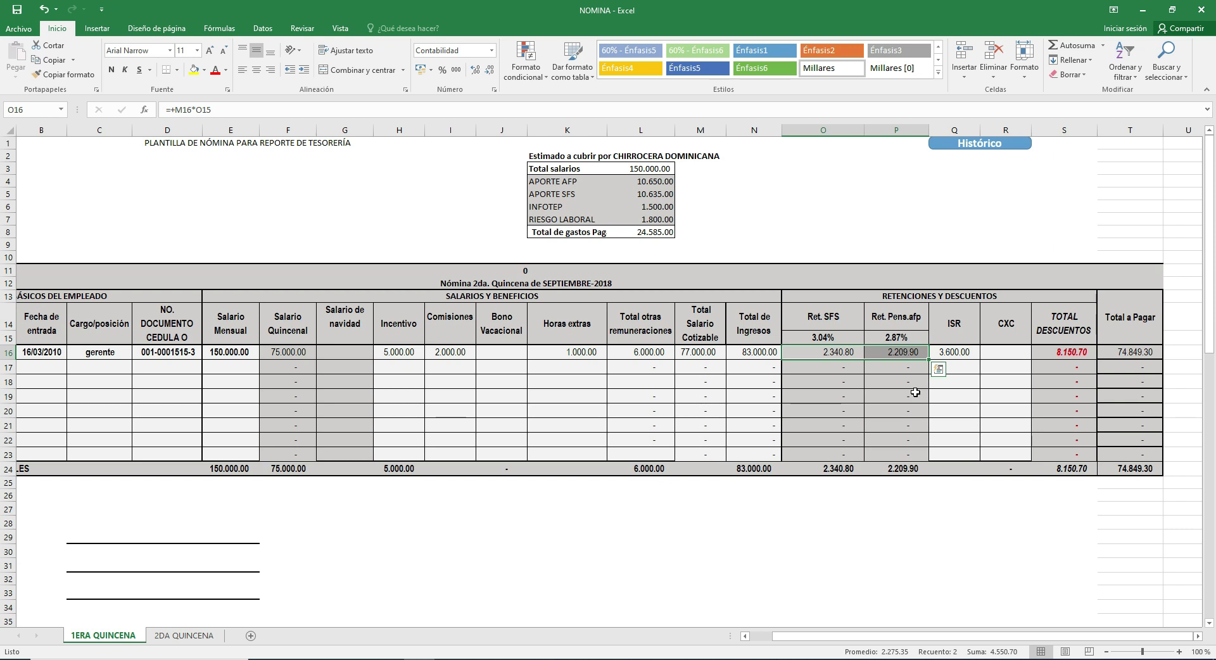
{"action": "left_click", "coordinate": [892, 329]}
{"action": "left_click", "coordinate": [942, 125]}
{"action": "right_click", "coordinate": [943, 127]}
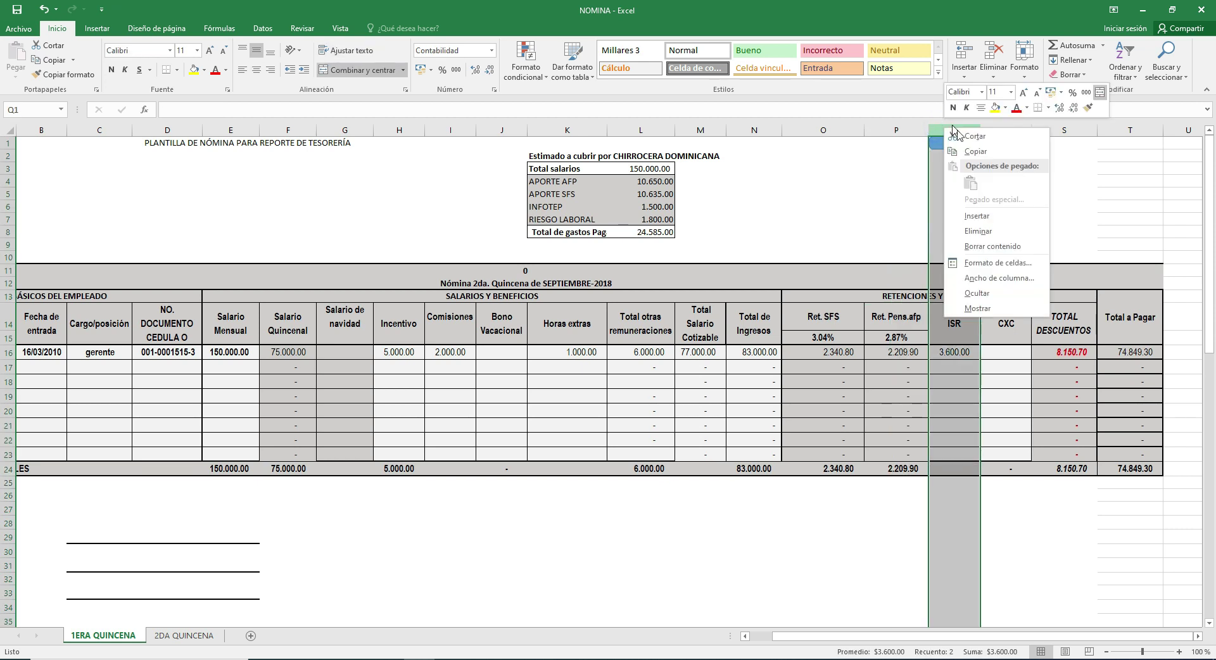
{"action": "left_click", "coordinate": [988, 218]}
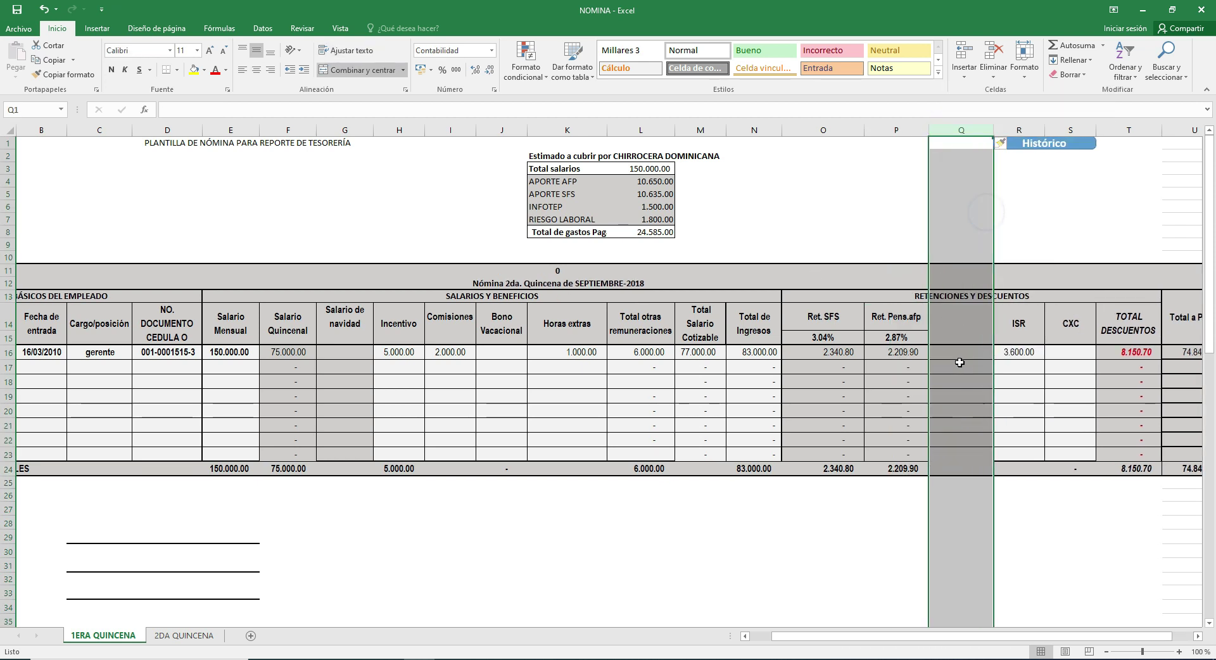
{"action": "left_click", "coordinate": [964, 323]}
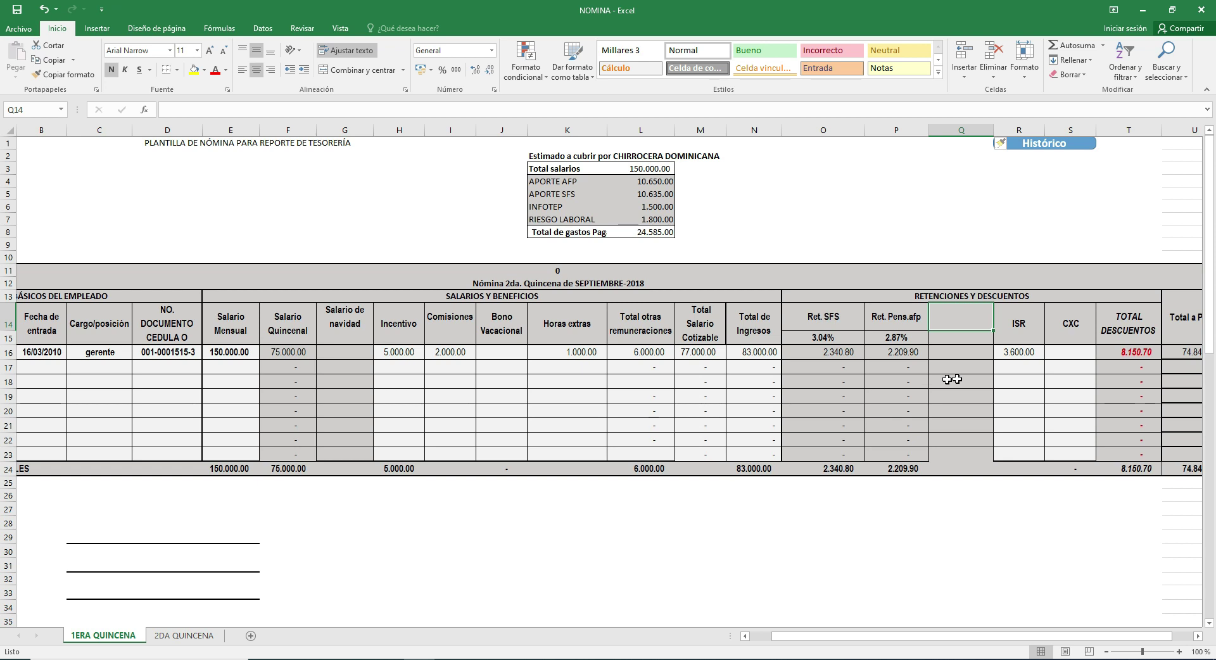
{"action": "key", "text": "ctrl+z"}
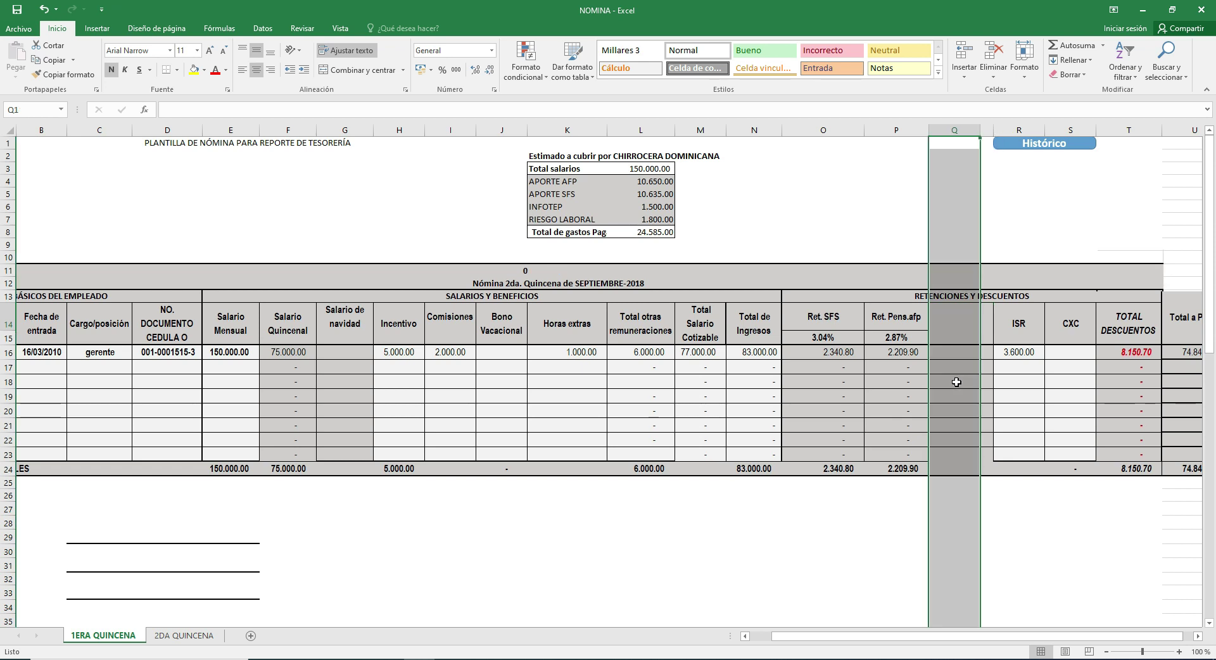
{"action": "left_click", "coordinate": [1010, 355]}
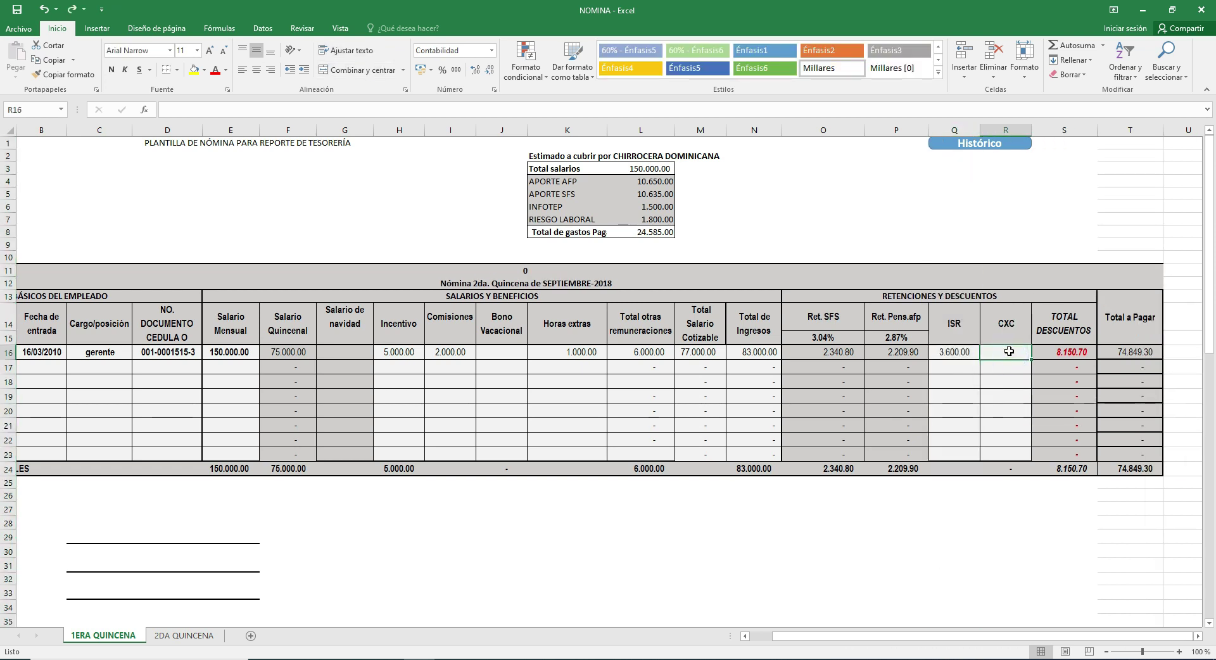
{"action": "left_click", "coordinate": [988, 384]}
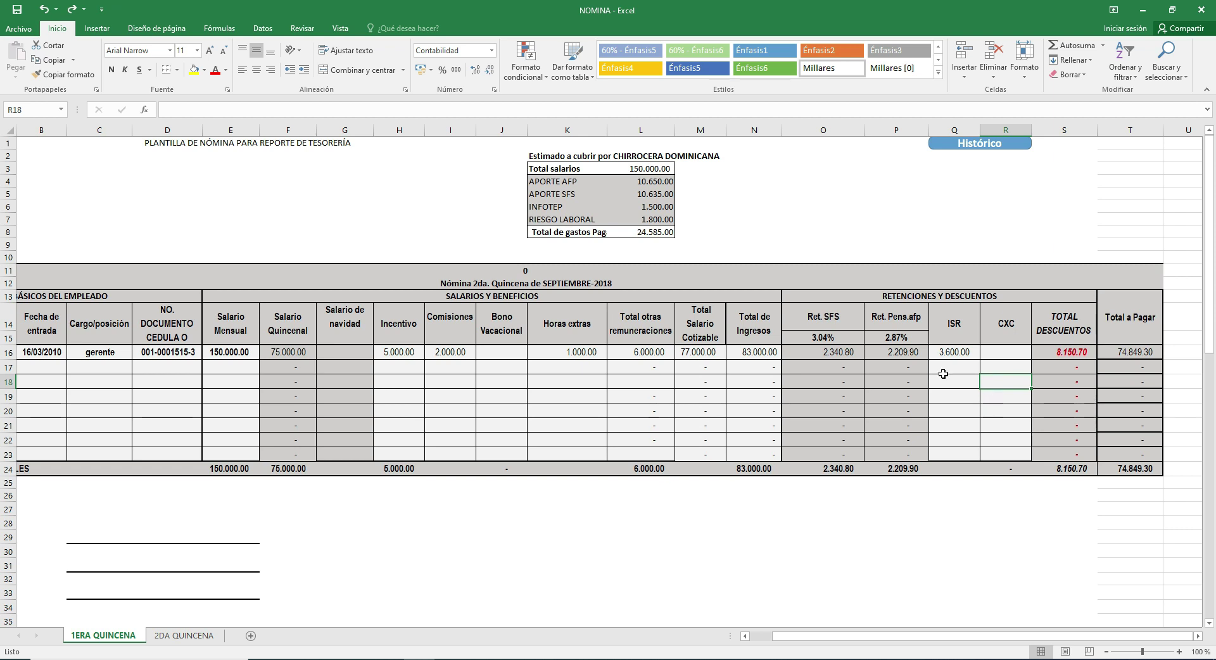
{"action": "left_click", "coordinate": [830, 320]}
{"action": "left_click", "coordinate": [895, 333]}
{"action": "left_click", "coordinate": [849, 338]}
{"action": "left_click", "coordinate": [851, 320]}
{"action": "left_click", "coordinate": [892, 323]}
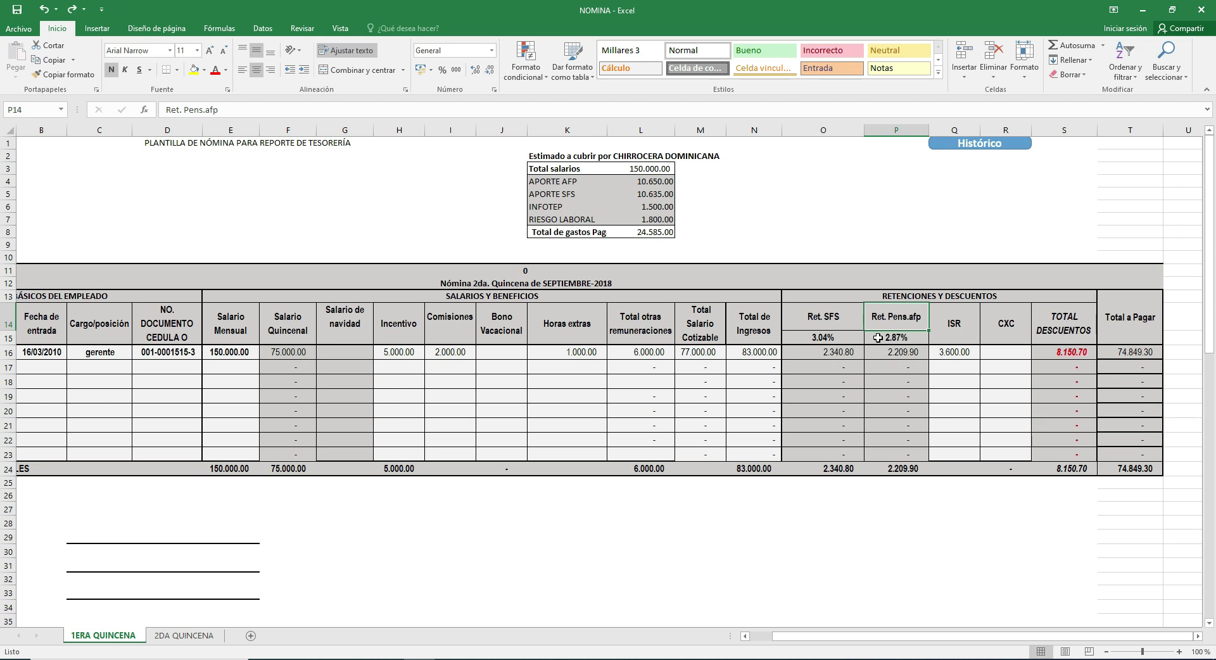
{"action": "left_click_drag", "start_coordinate": [561, 181], "coordinate": [573, 219]}
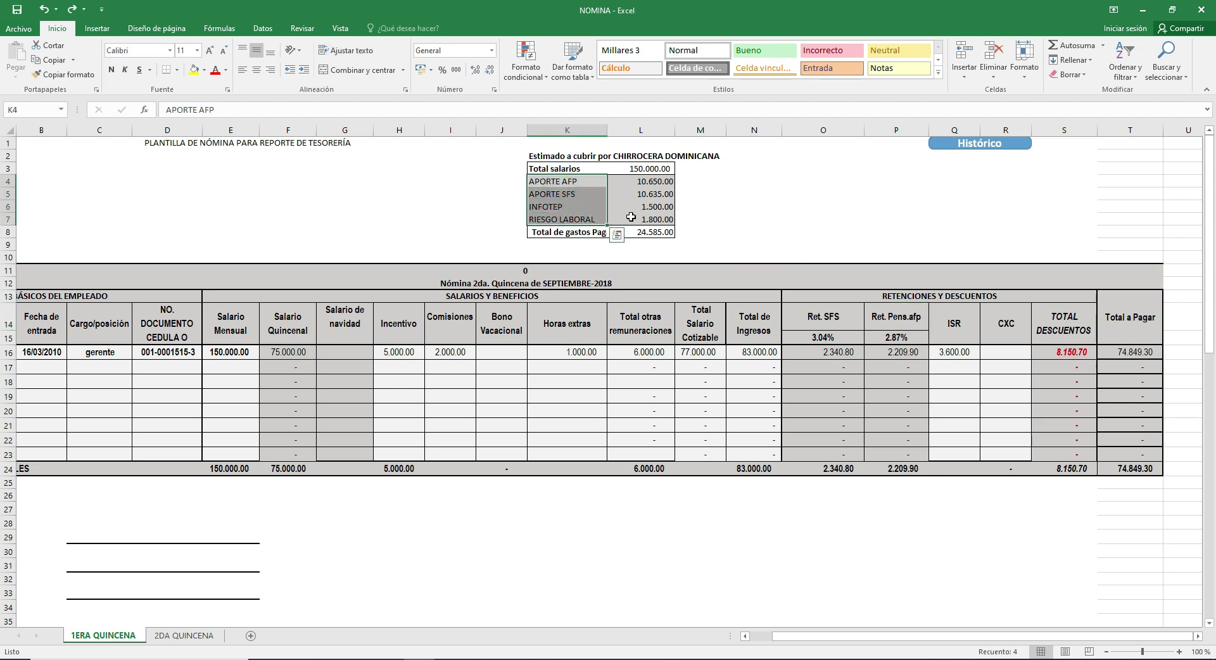
{"action": "left_click", "coordinate": [591, 219]}
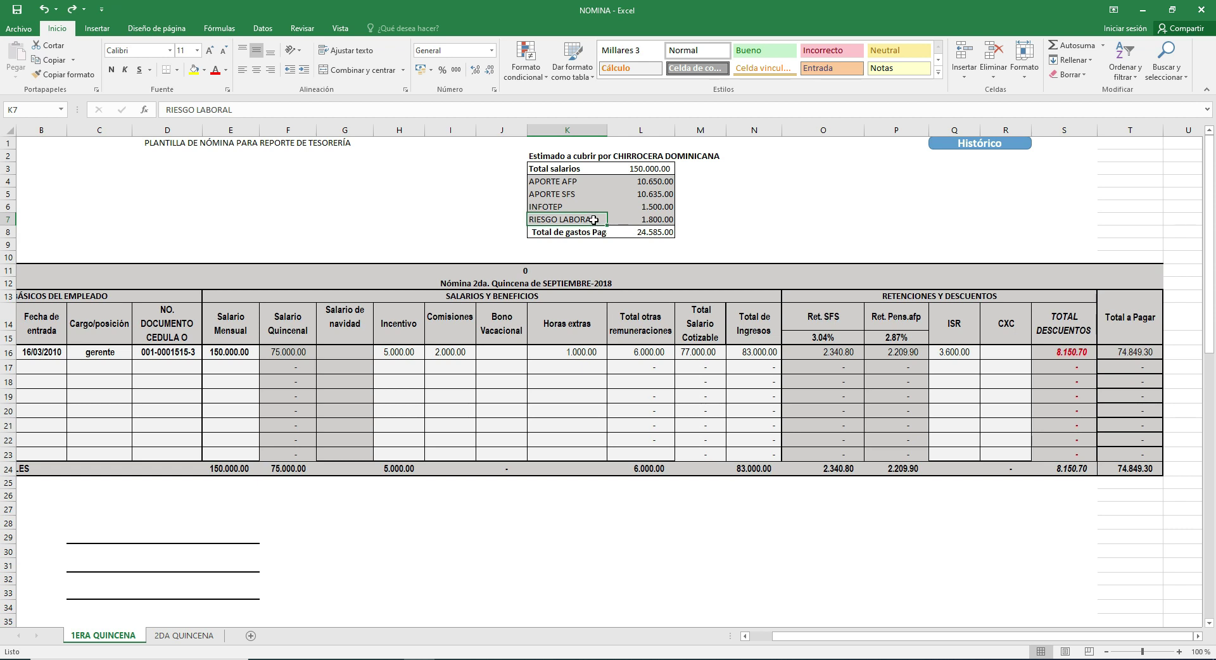
{"action": "left_click", "coordinate": [654, 220]}
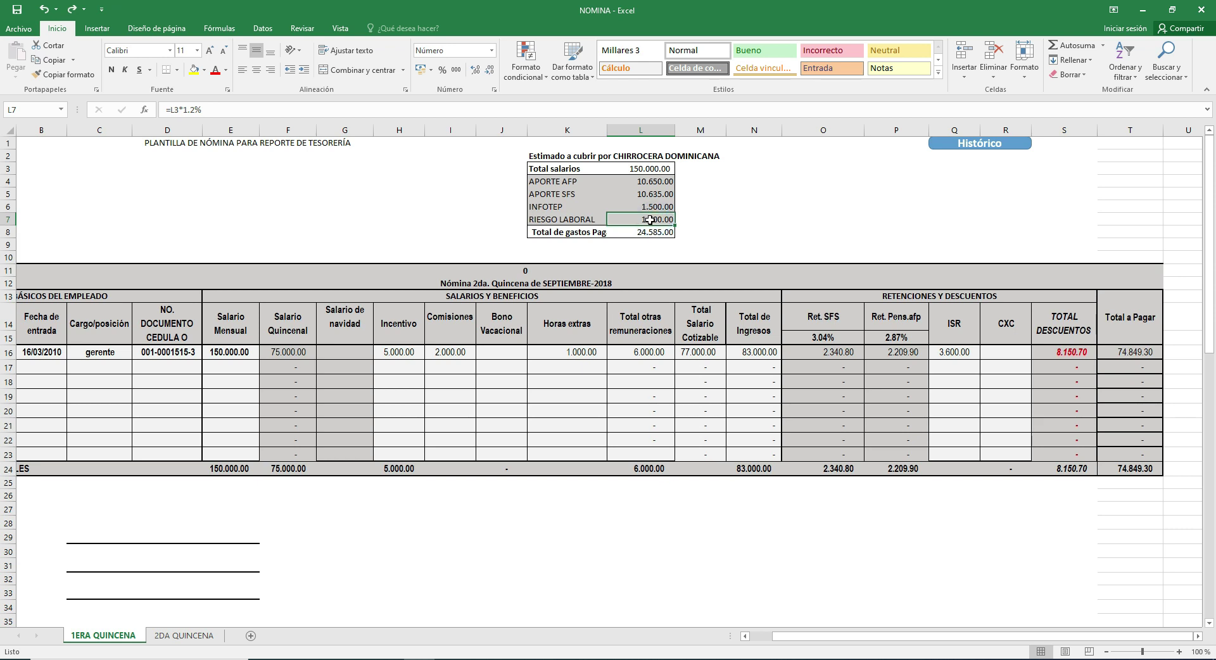
{"action": "left_click", "coordinate": [556, 204]}
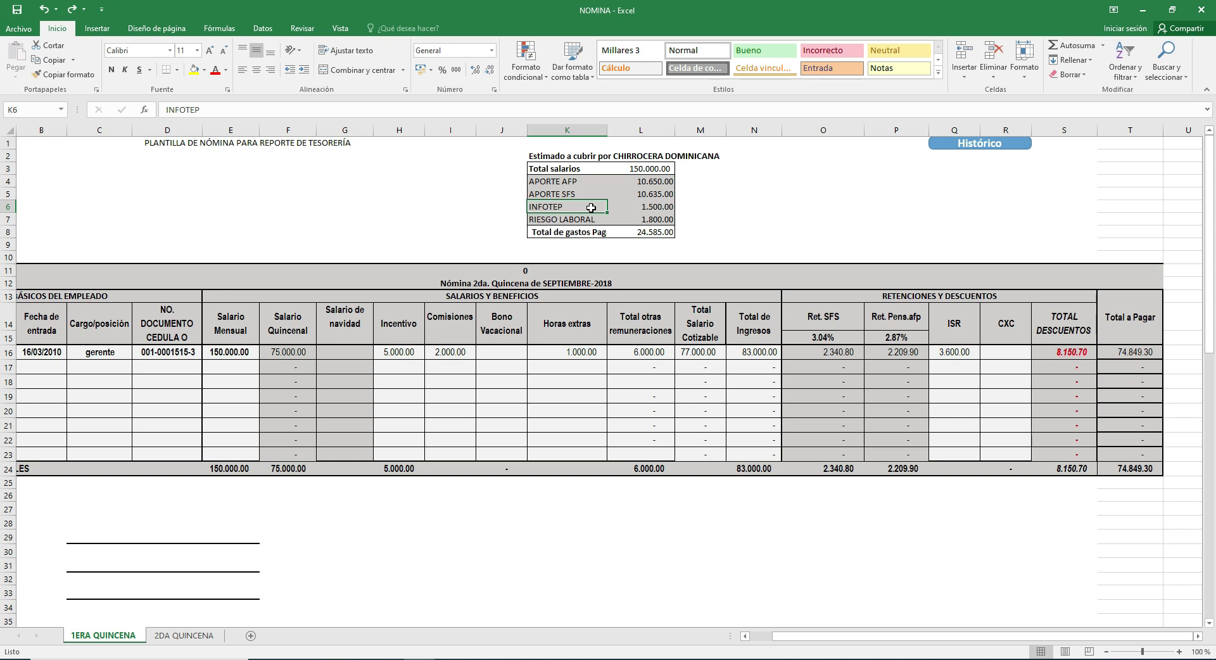
{"action": "mouse_move", "coordinate": [606, 209]}
{"action": "left_mouse_down"}
{"action": "mouse_move", "coordinate": [618, 206]}
{"action": "mouse_move", "coordinate": [586, 204]}
{"action": "mouse_move", "coordinate": [637, 208]}
{"action": "mouse_move", "coordinate": [627, 208]}
{"action": "left_mouse_up"}
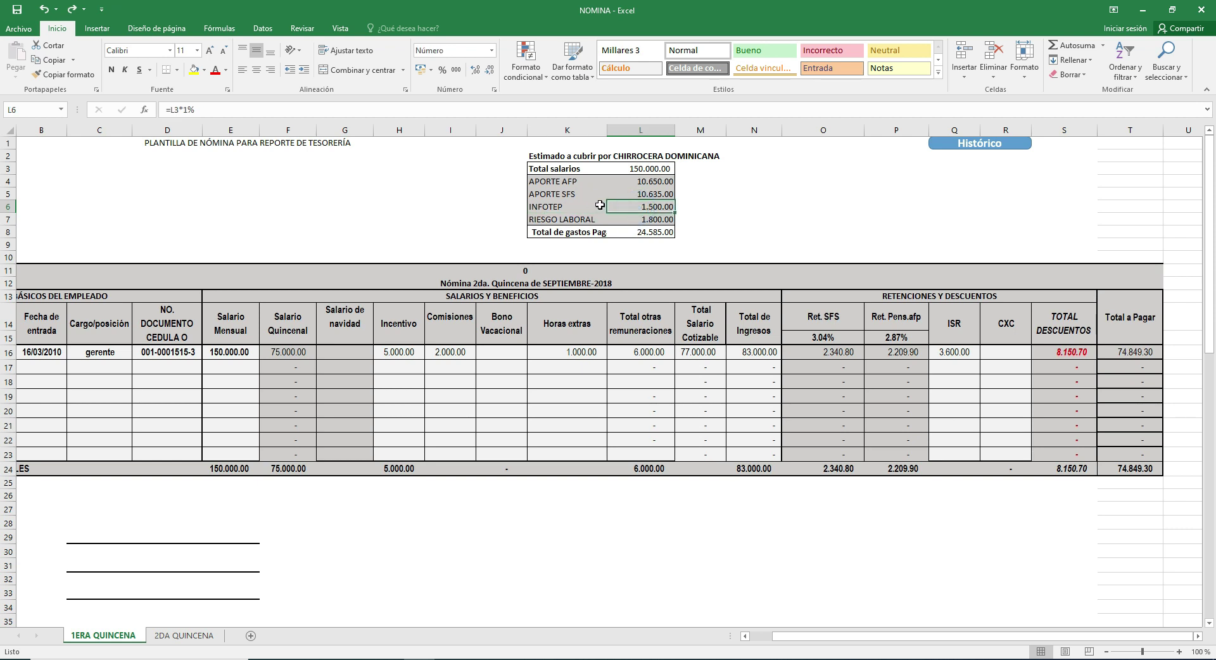
{"action": "key", "text": "Down"}
{"action": "key", "text": "Down"}
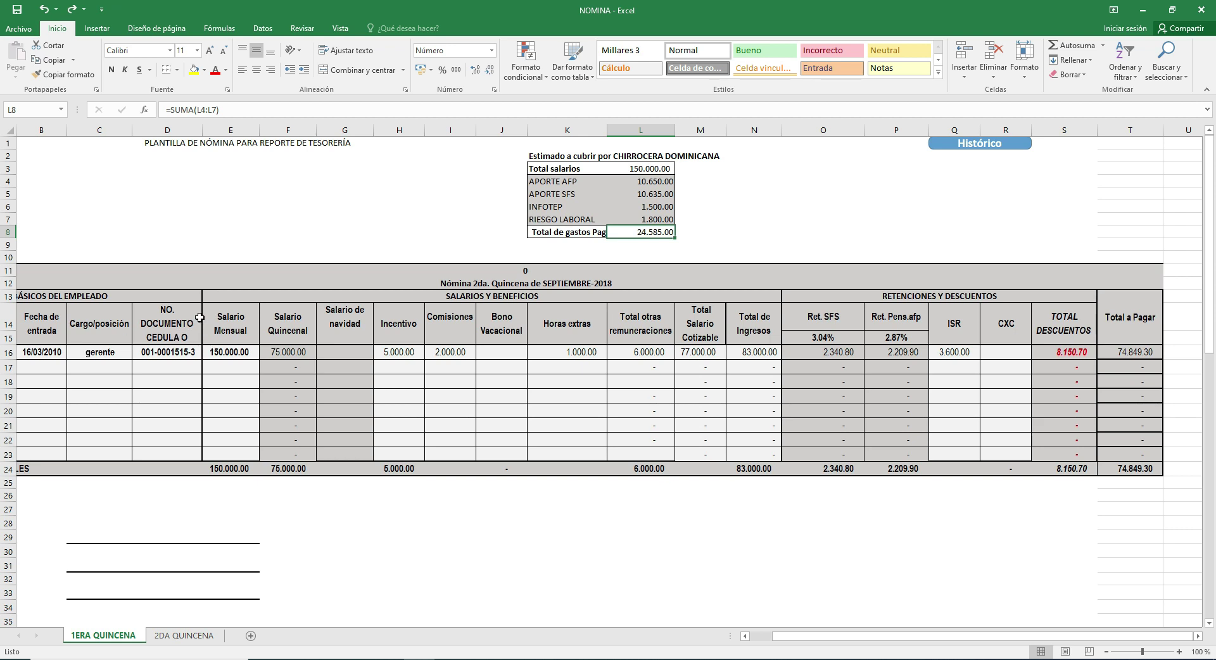
Step: Scroll below the payroll to the CAMPOS SUIR / COMPONENTES table and select its picture
{"action": "scroll", "coordinate": [1115, 340], "scroll_direction": "down", "scroll_amount": 1}
{"action": "scroll", "coordinate": [1115, 340], "scroll_direction": "up", "scroll_amount": 1}
{"action": "scroll", "coordinate": [784, 339], "scroll_direction": "down", "scroll_amount": 1}
{"action": "scroll", "coordinate": [783, 339], "scroll_direction": "up", "scroll_amount": 1}
{"action": "scroll", "coordinate": [591, 344], "scroll_direction": "down", "scroll_amount": 2}
{"action": "scroll", "coordinate": [589, 339], "scroll_direction": "up", "scroll_amount": 2}
{"action": "scroll", "coordinate": [560, 355], "scroll_direction": "down", "scroll_amount": 2}
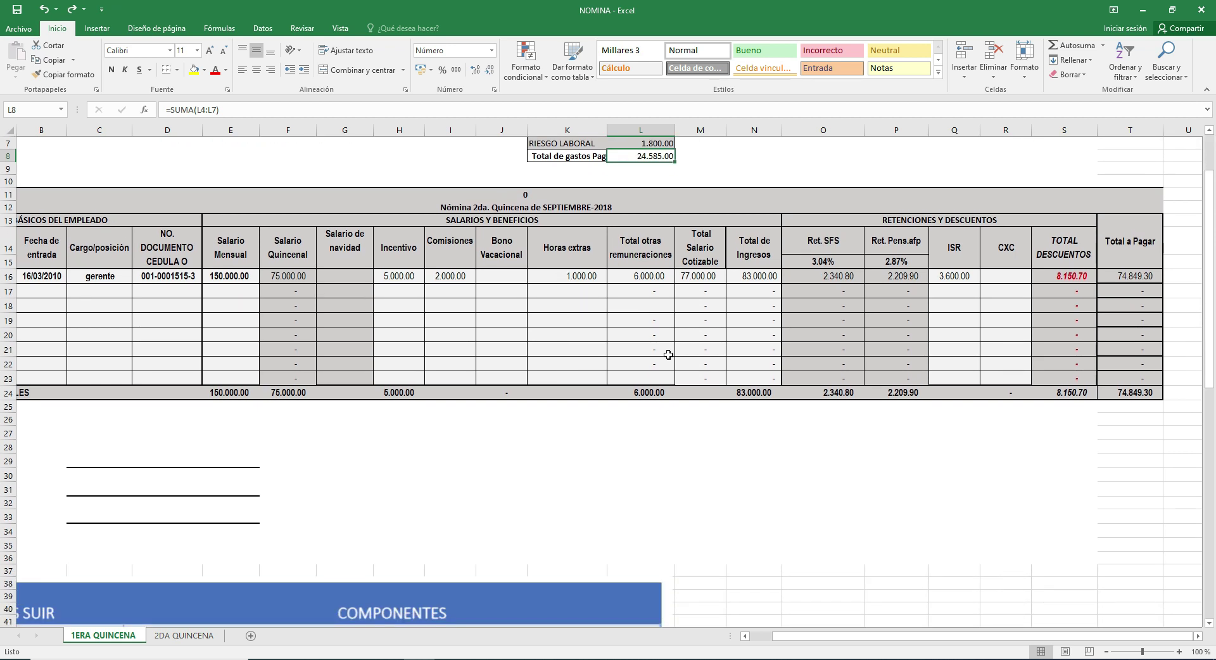
{"action": "scroll", "coordinate": [739, 342], "scroll_direction": "down", "scroll_amount": 6}
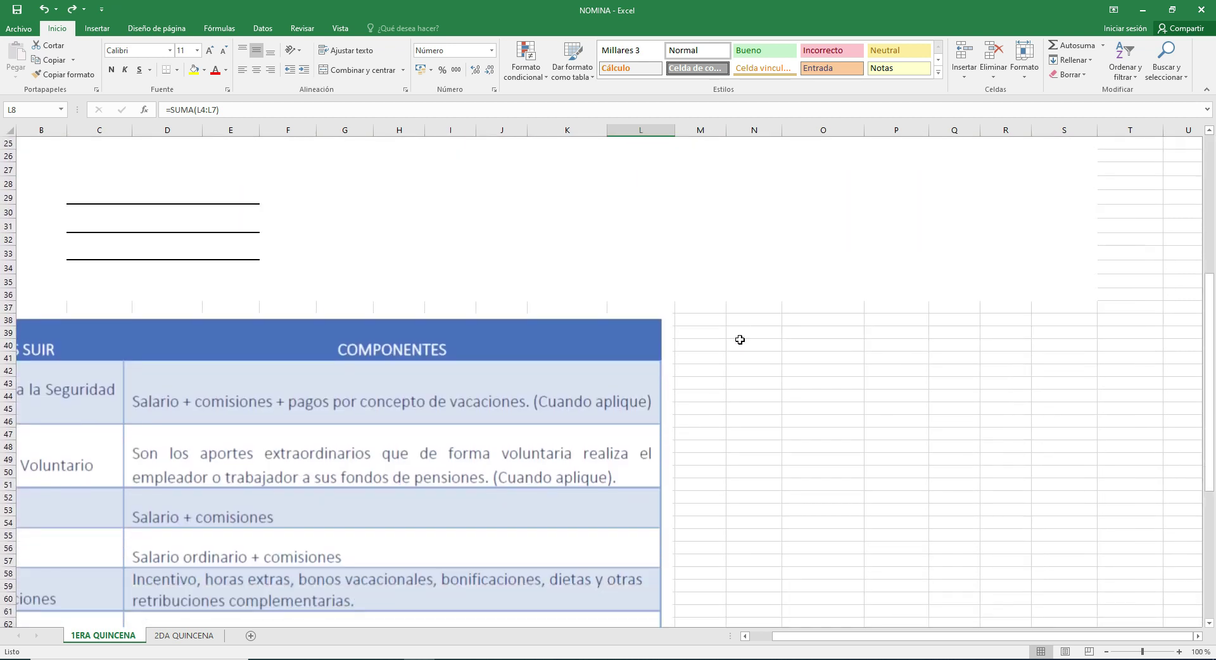
{"action": "scroll", "coordinate": [739, 340], "scroll_direction": "down", "scroll_amount": 1}
{"action": "left_click_drag", "start_coordinate": [798, 636], "coordinate": [757, 639]}
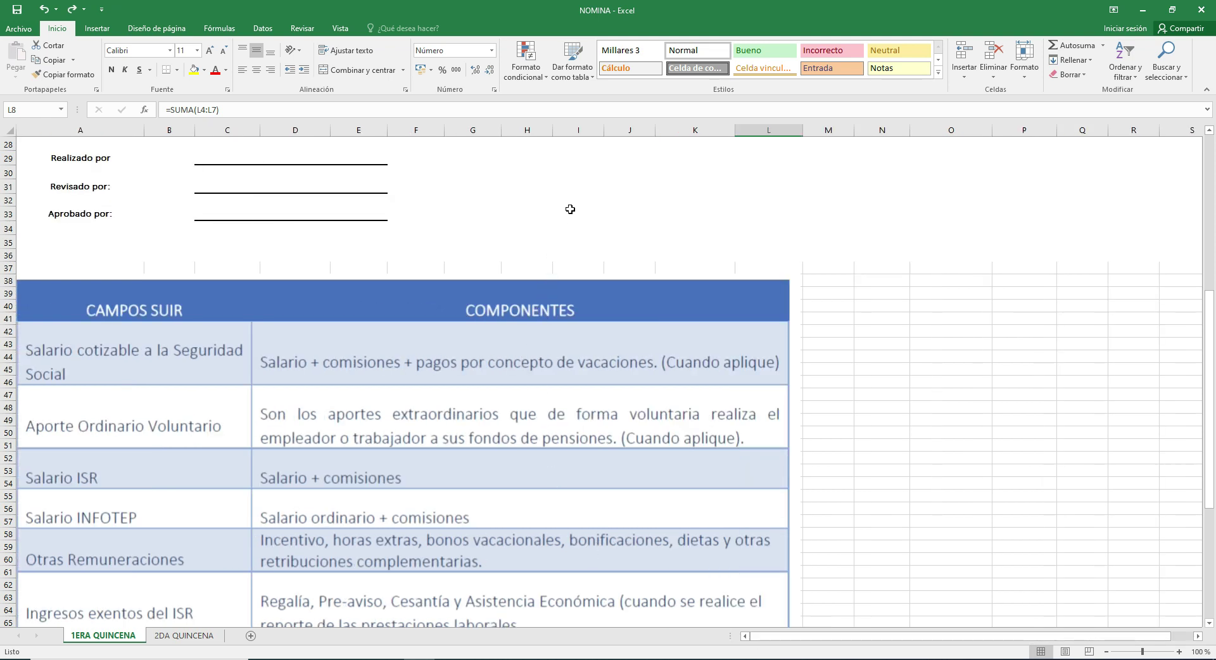
{"action": "scroll", "coordinate": [569, 209], "scroll_direction": "down", "scroll_amount": 2}
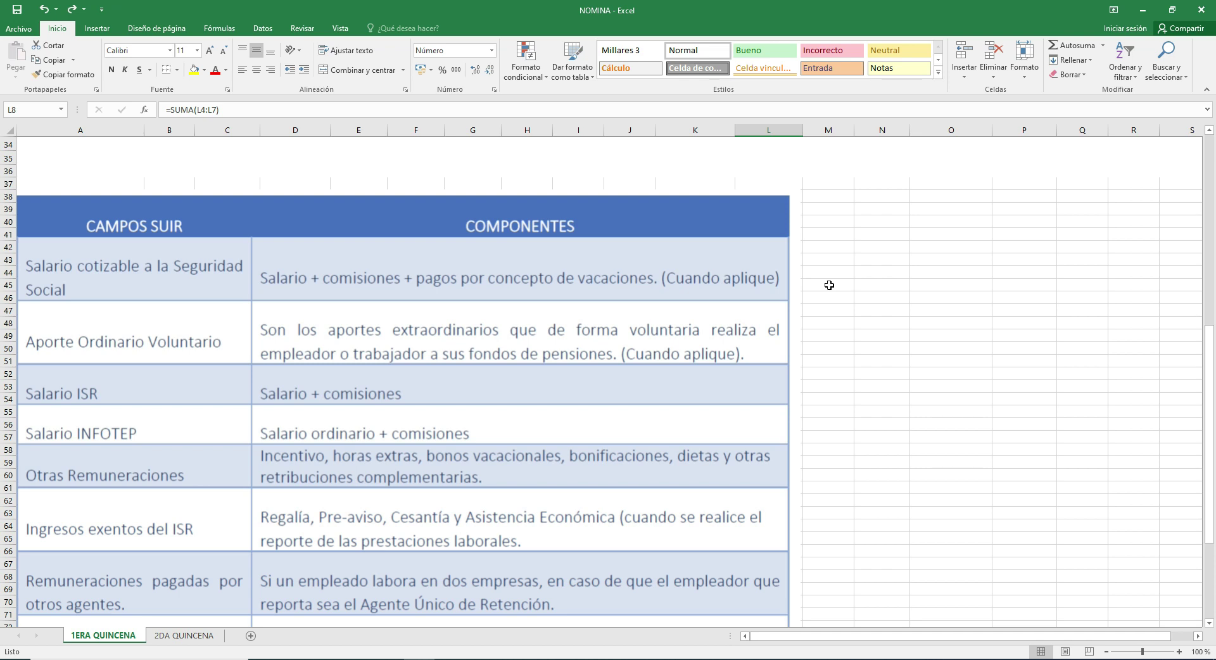
{"action": "scroll", "coordinate": [826, 286], "scroll_direction": "down", "scroll_amount": 1}
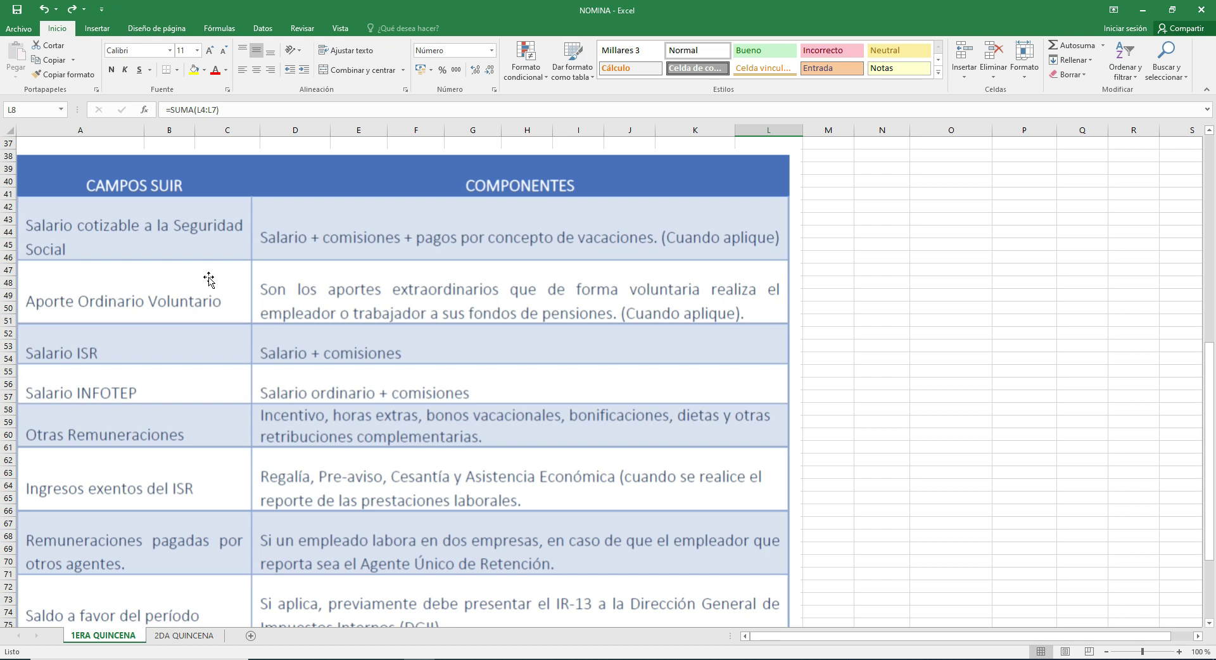
{"action": "key", "text": "ctrl+y"}
{"action": "scroll", "coordinate": [253, 293], "scroll_direction": "down", "scroll_amount": 1}
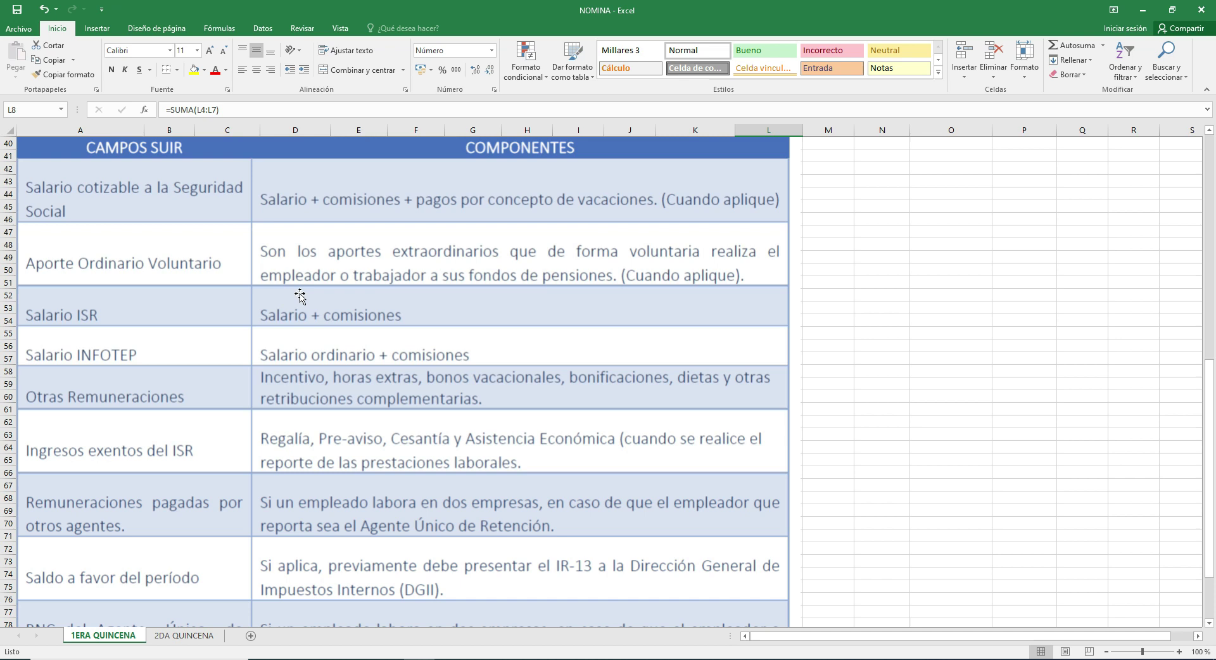
{"action": "left_click", "coordinate": [363, 300]}
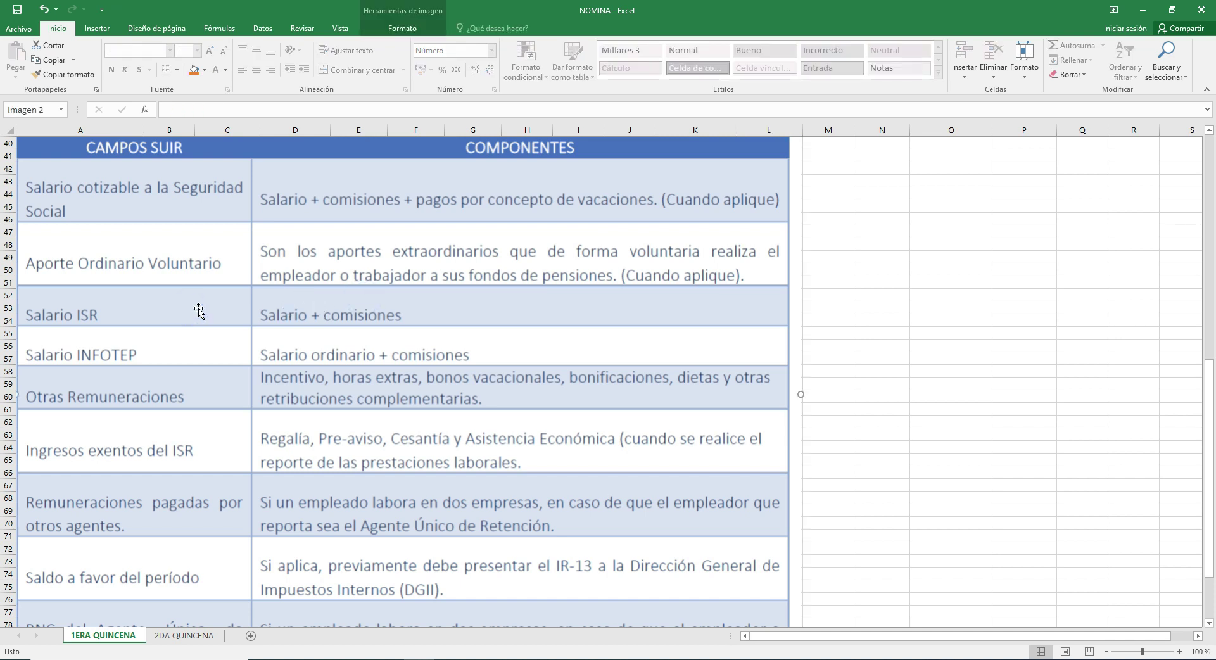
Step: Scroll through the SUIR table down to the RNC del Agente Único de Retención row, then back up
{"action": "scroll", "coordinate": [203, 308], "scroll_direction": "down", "scroll_amount": 1}
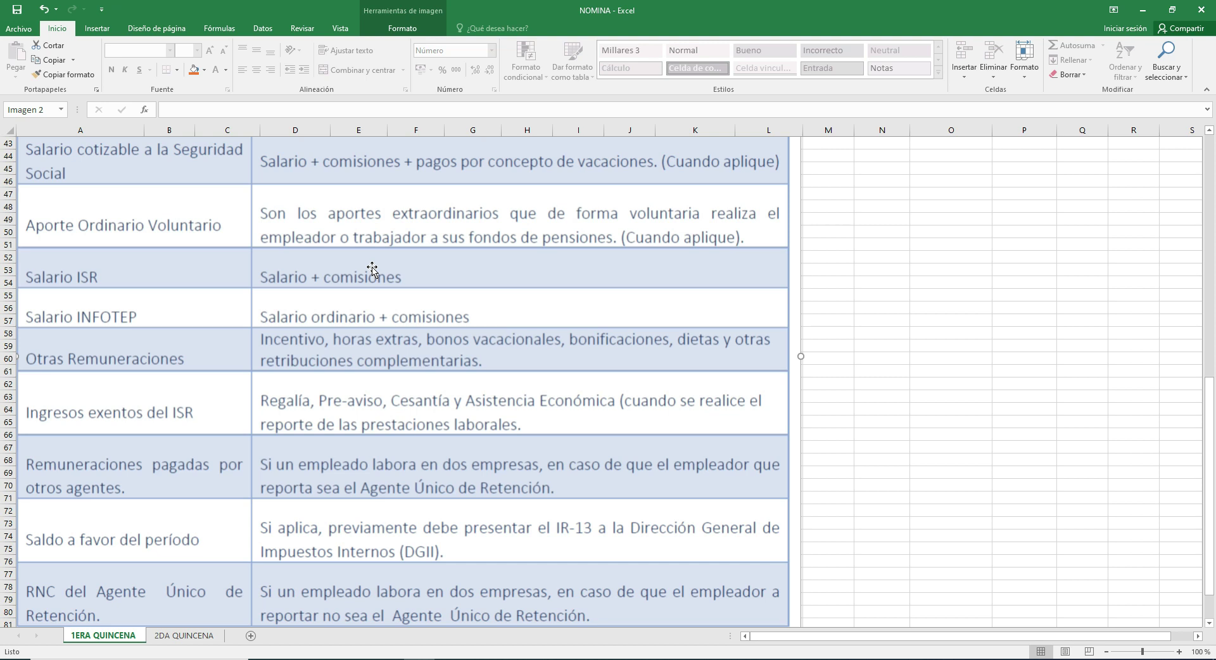
{"action": "scroll", "coordinate": [206, 263], "scroll_direction": "down", "scroll_amount": 1}
{"action": "left_click", "coordinate": [194, 268]}
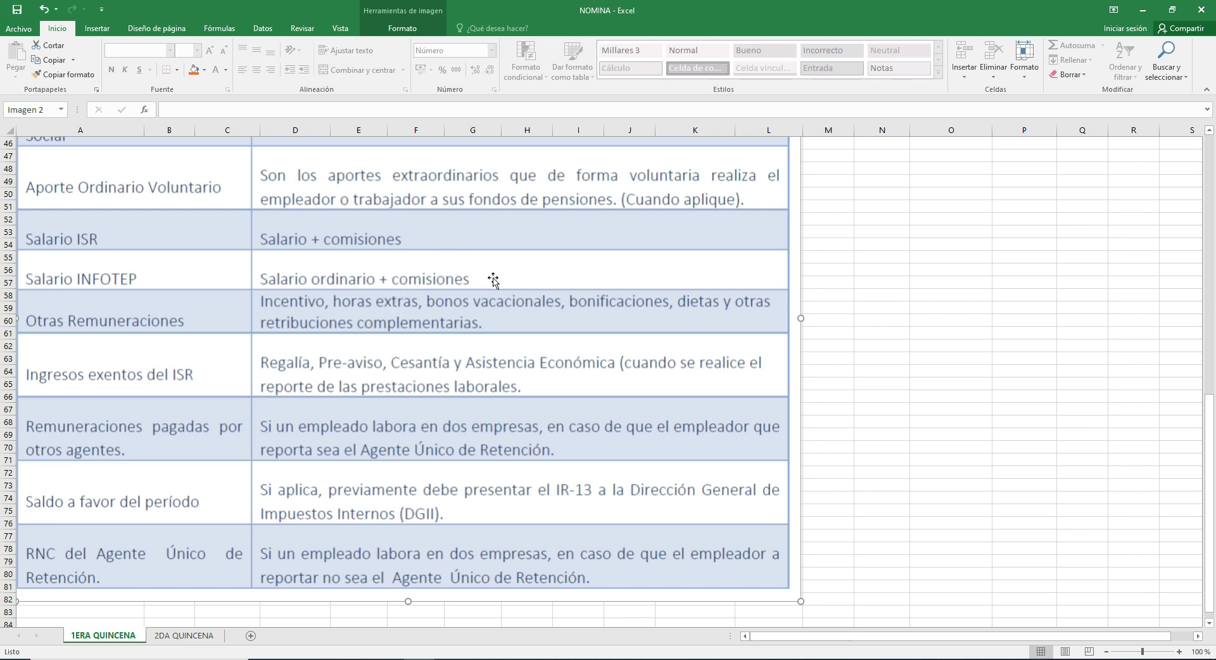
{"action": "scroll", "coordinate": [229, 297], "scroll_direction": "down", "scroll_amount": 1}
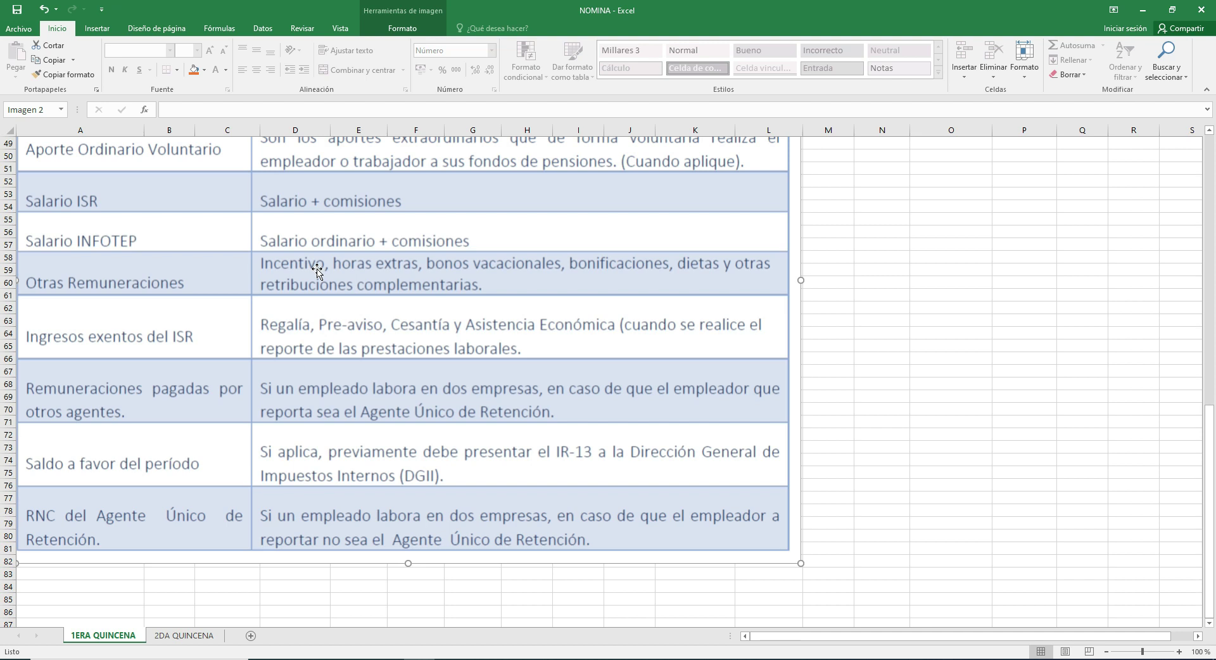
{"action": "scroll", "coordinate": [329, 276], "scroll_direction": "down", "scroll_amount": 1}
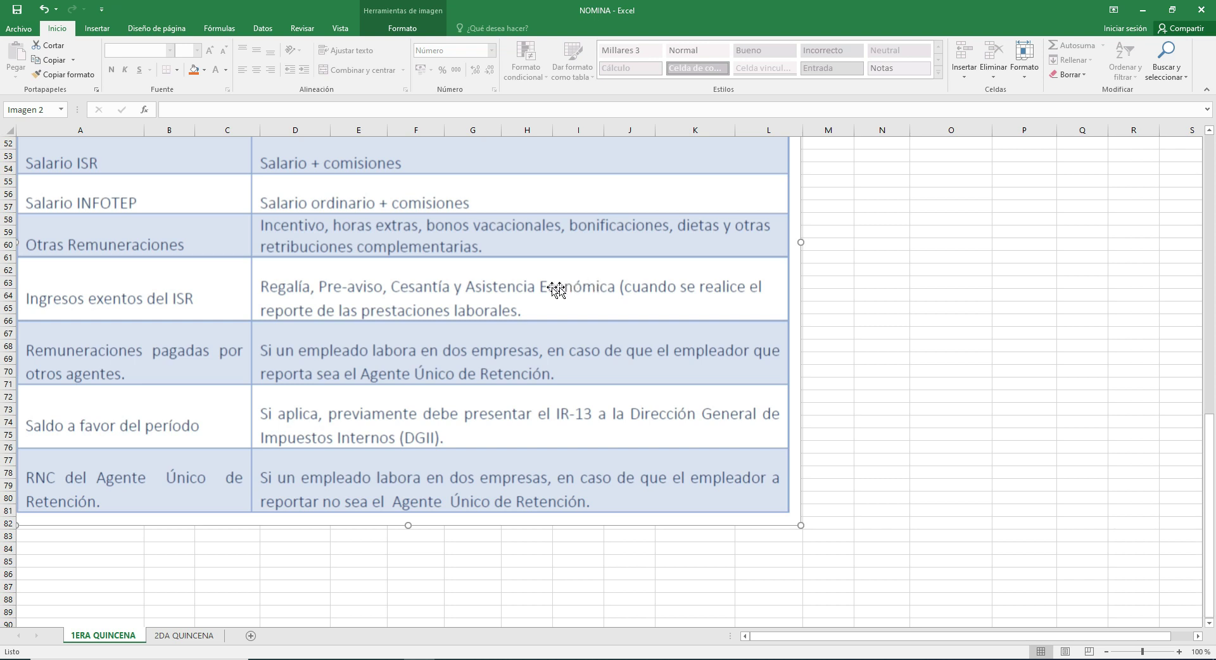
{"action": "scroll", "coordinate": [142, 361], "scroll_direction": "down", "scroll_amount": 1}
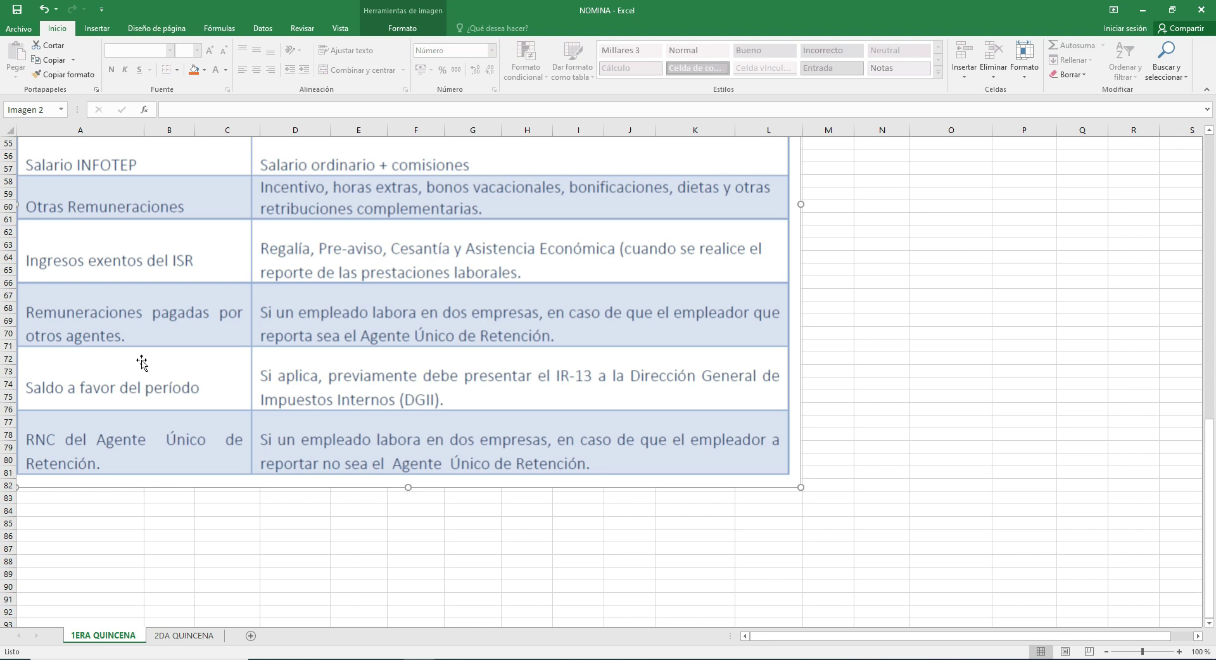
{"action": "scroll", "coordinate": [641, 518], "scroll_direction": "up", "scroll_amount": 18}
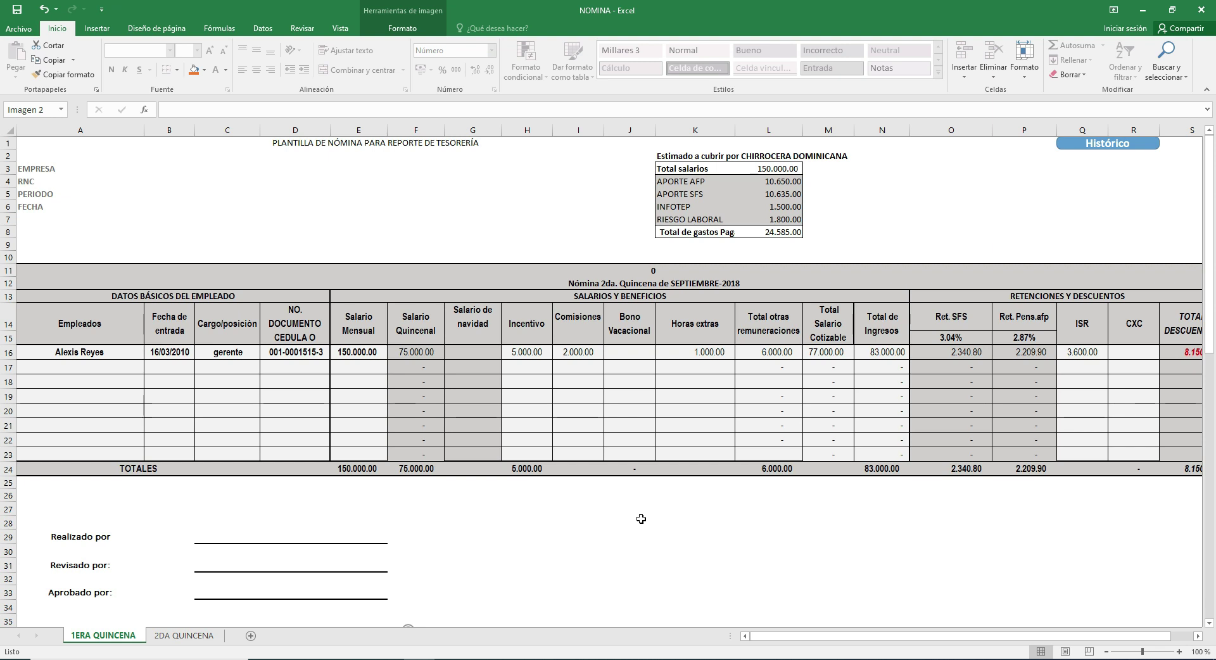